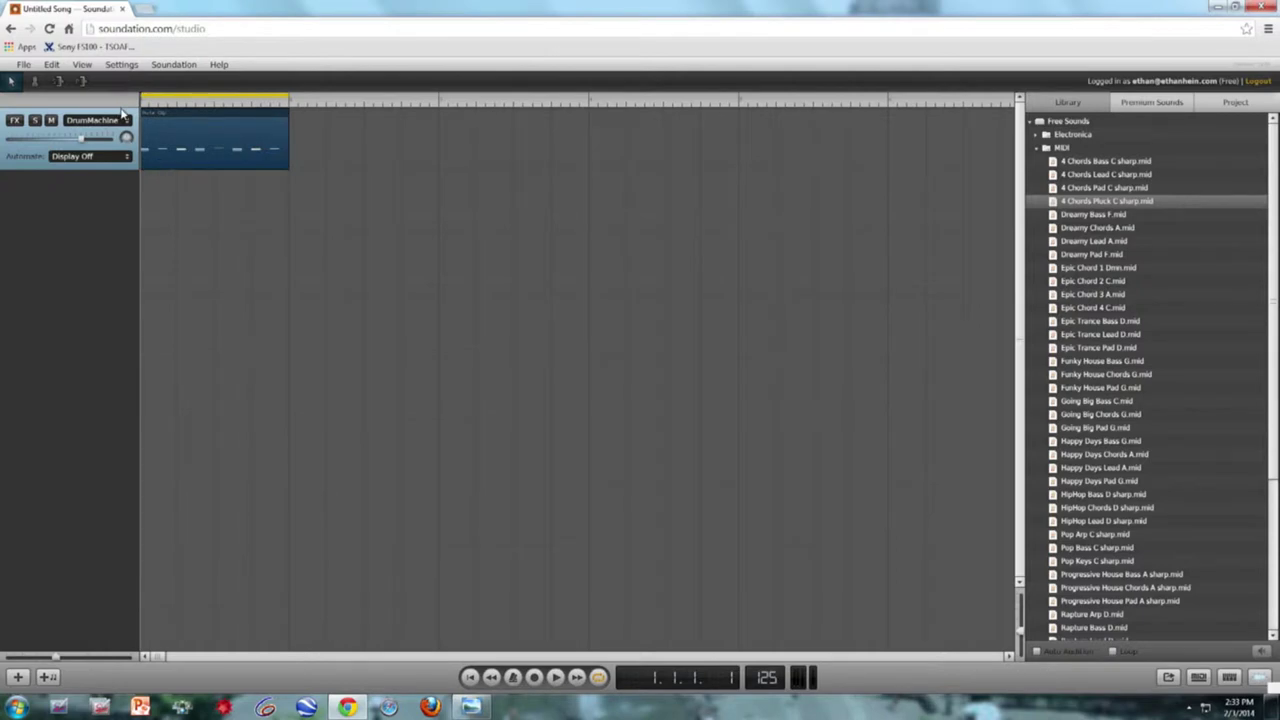
- Play the DrumMachine clip from the start of the song
{"action": "left_click", "coordinate": [556, 678]}
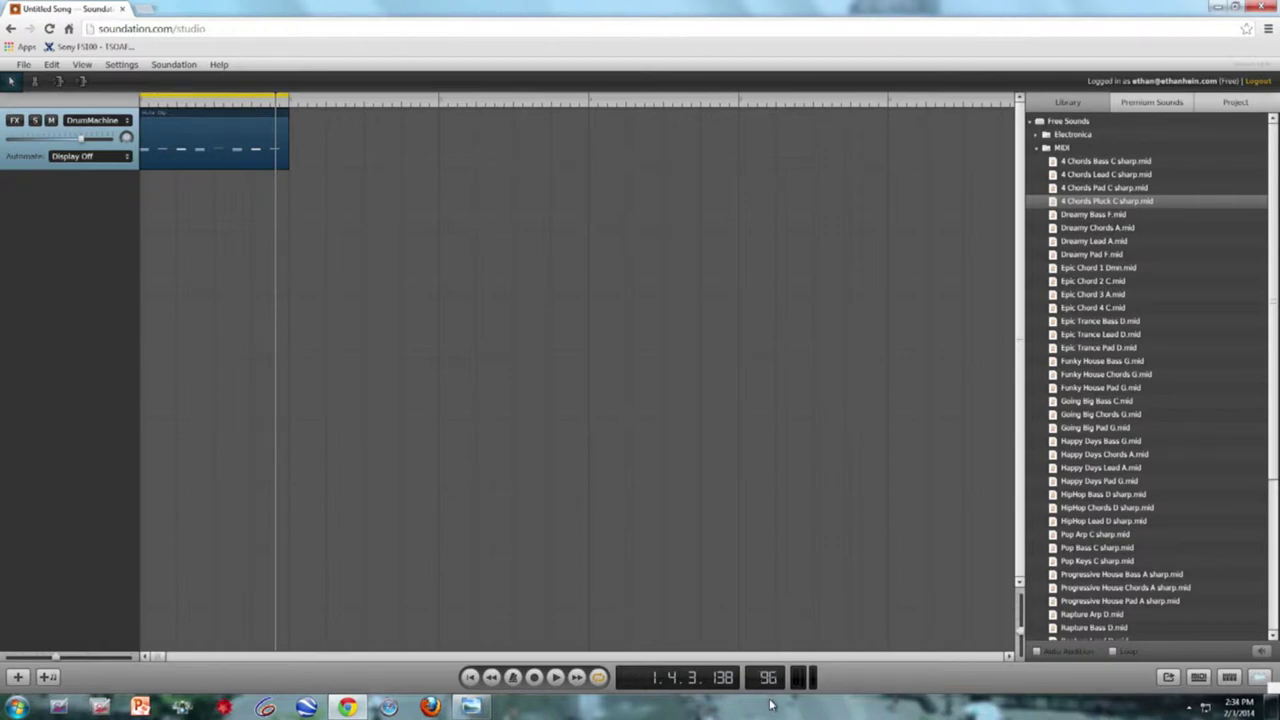
- Lower the song tempo to 95 BPM and play the slower beat from the start
{"action": "left_click_drag", "start_coordinate": [770, 705], "coordinate": [768, 700]}
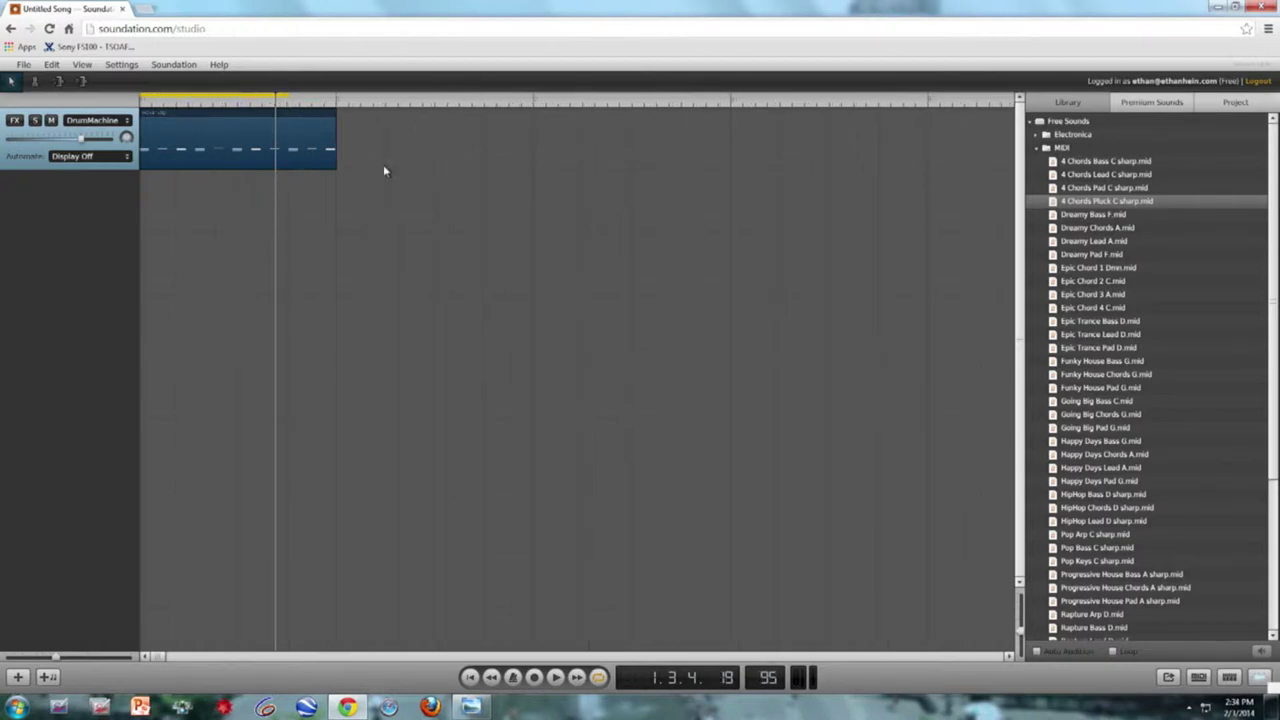
{"action": "left_click", "coordinate": [469, 678]}
{"action": "left_click", "coordinate": [556, 678]}
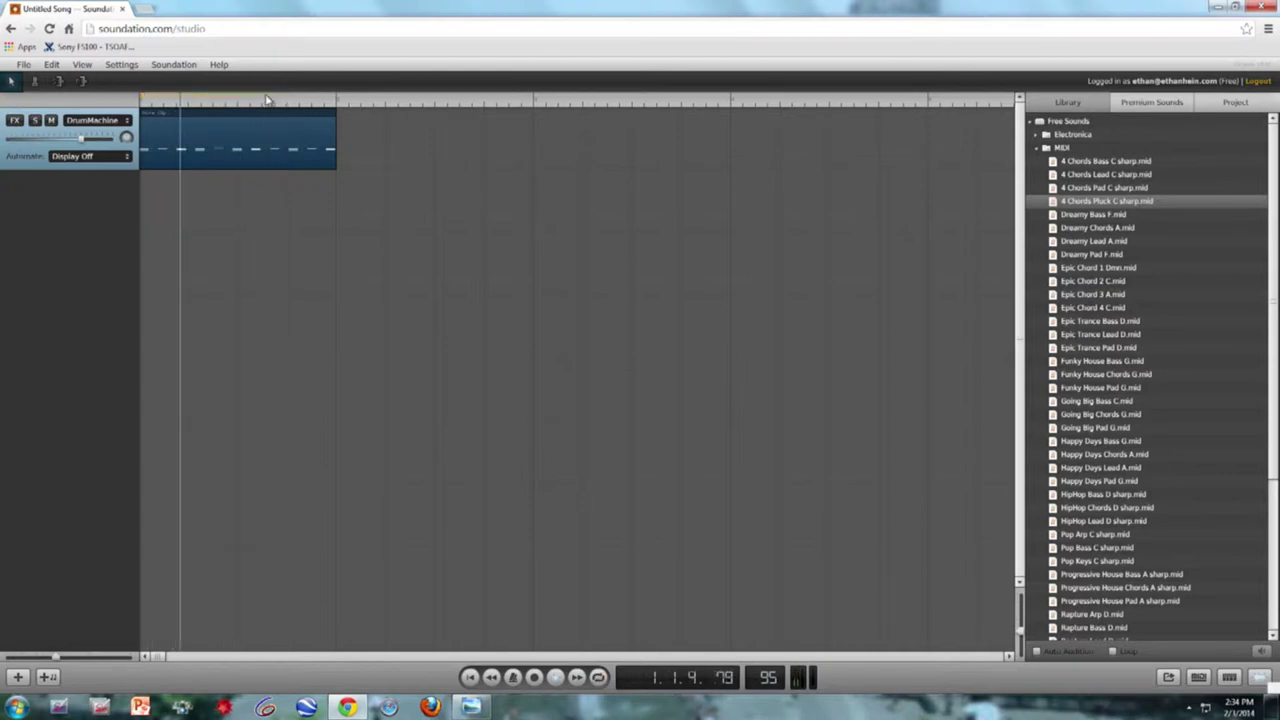
- Turn on looping, extend the loop region to the drum clip's end, and replay from the start
{"action": "left_click", "coordinate": [597, 678]}
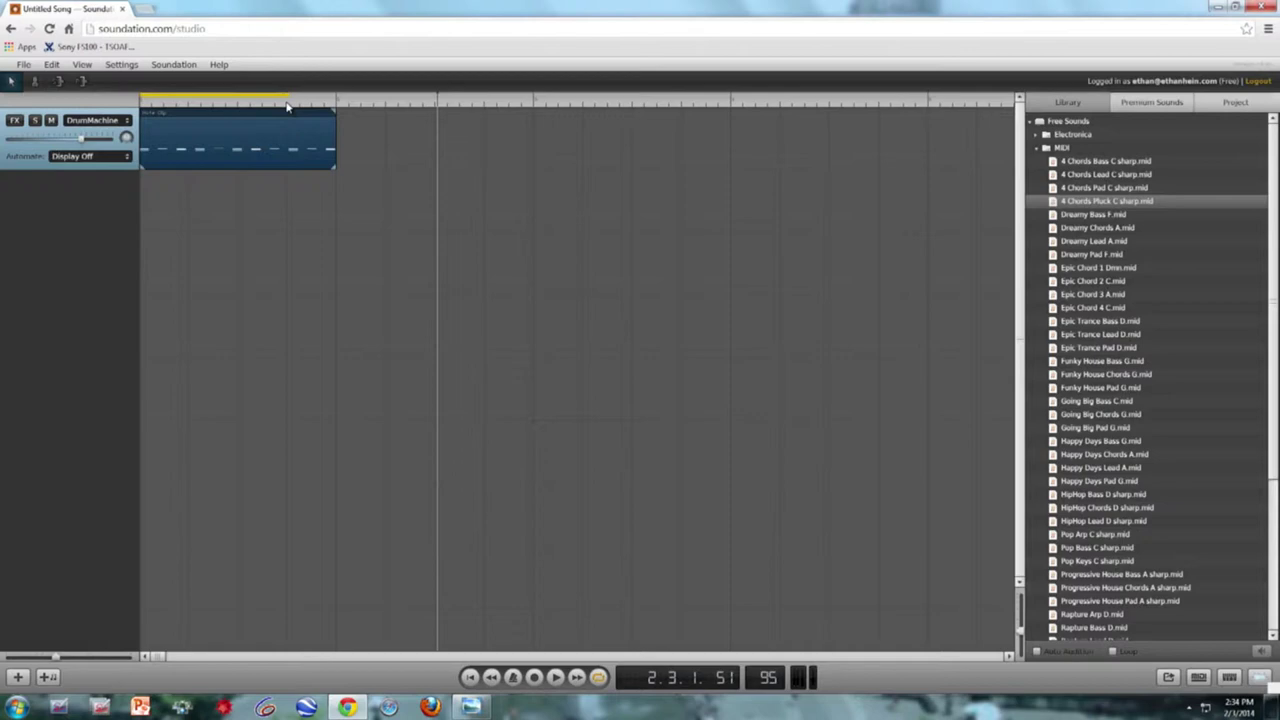
{"action": "left_click_drag", "start_coordinate": [290, 100], "coordinate": [335, 101]}
{"action": "left_click", "coordinate": [470, 678]}
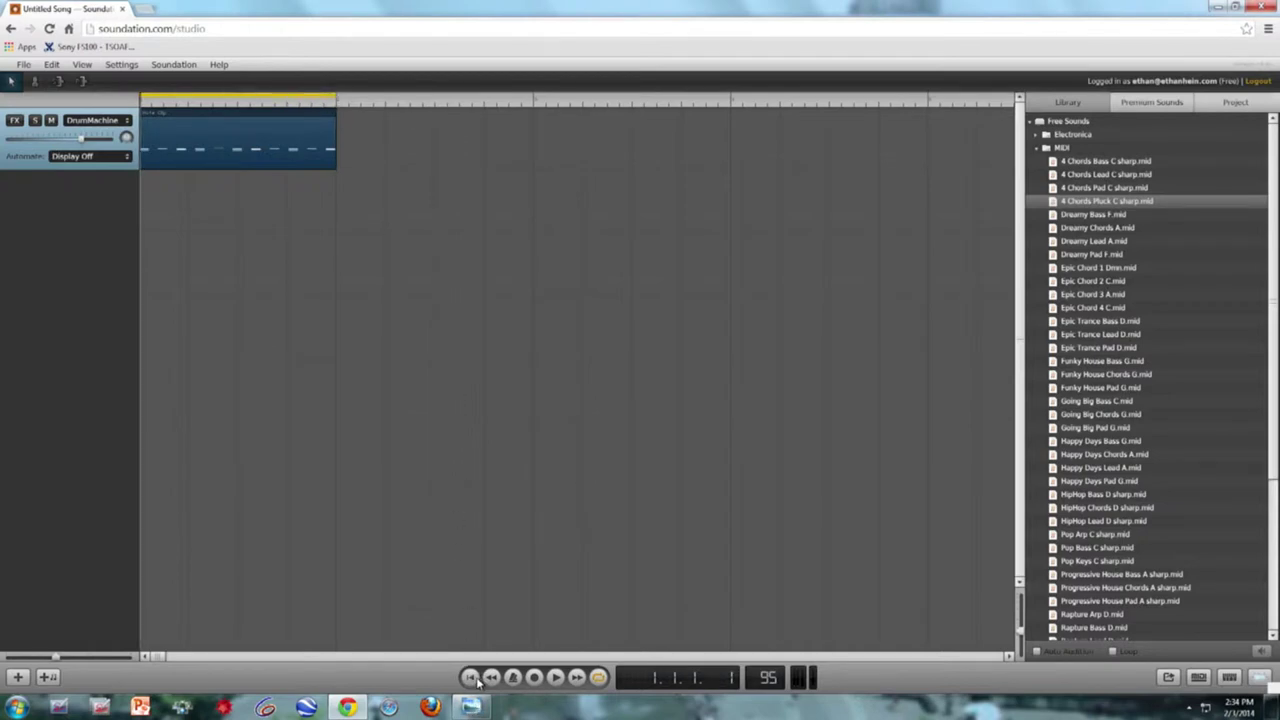
{"action": "left_click", "coordinate": [556, 677]}
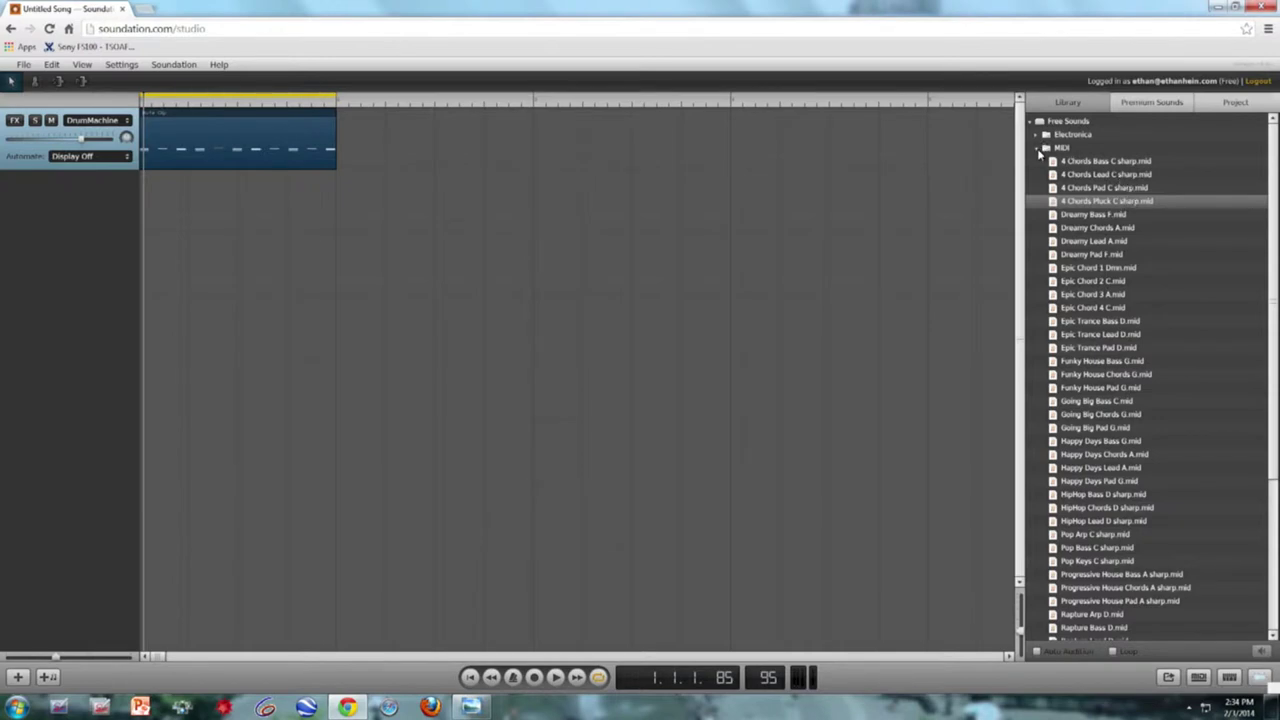
{"action": "left_click", "coordinate": [1037, 148]}
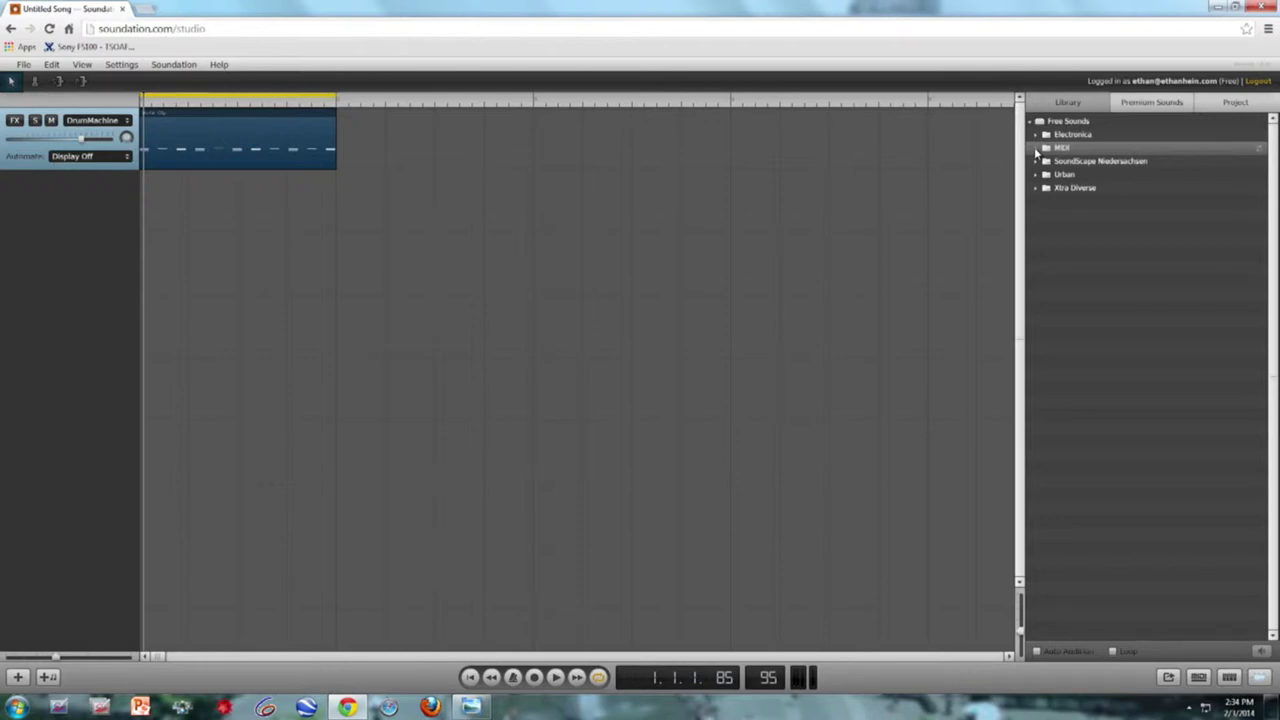
{"action": "left_click", "coordinate": [1037, 148]}
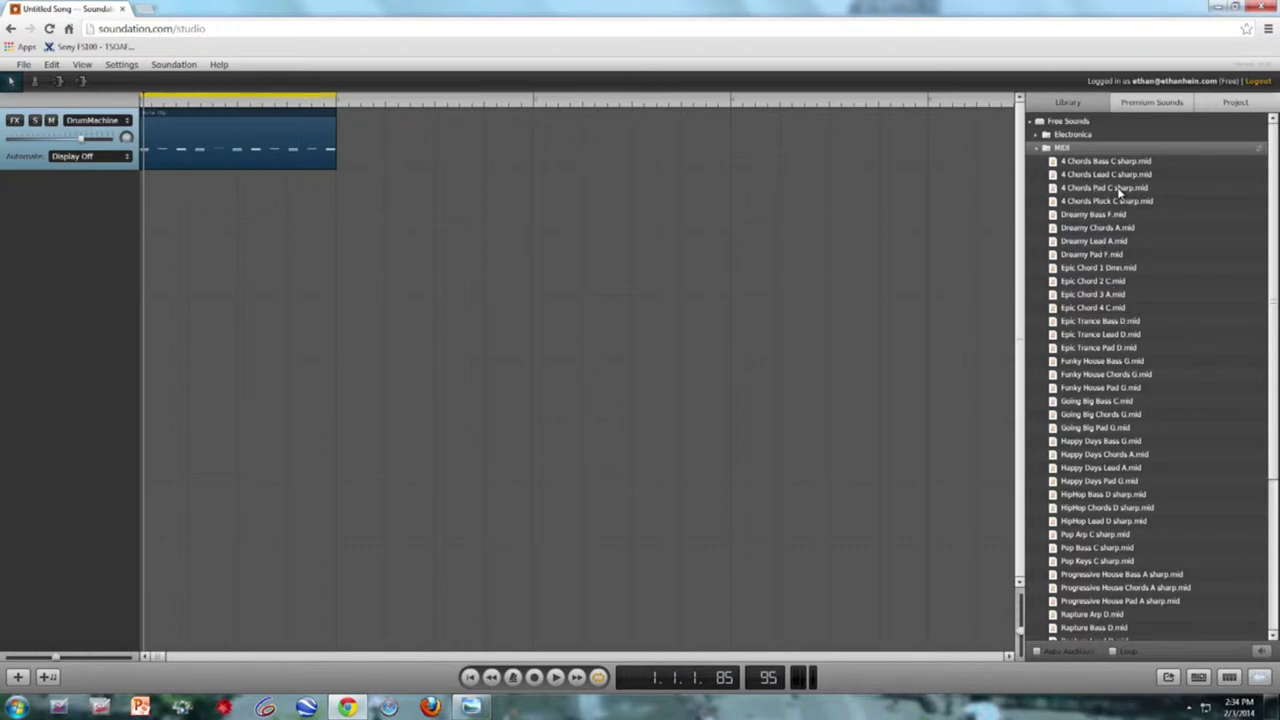
{"action": "left_click_drag", "start_coordinate": [1125, 205], "coordinate": [1166, 200]}
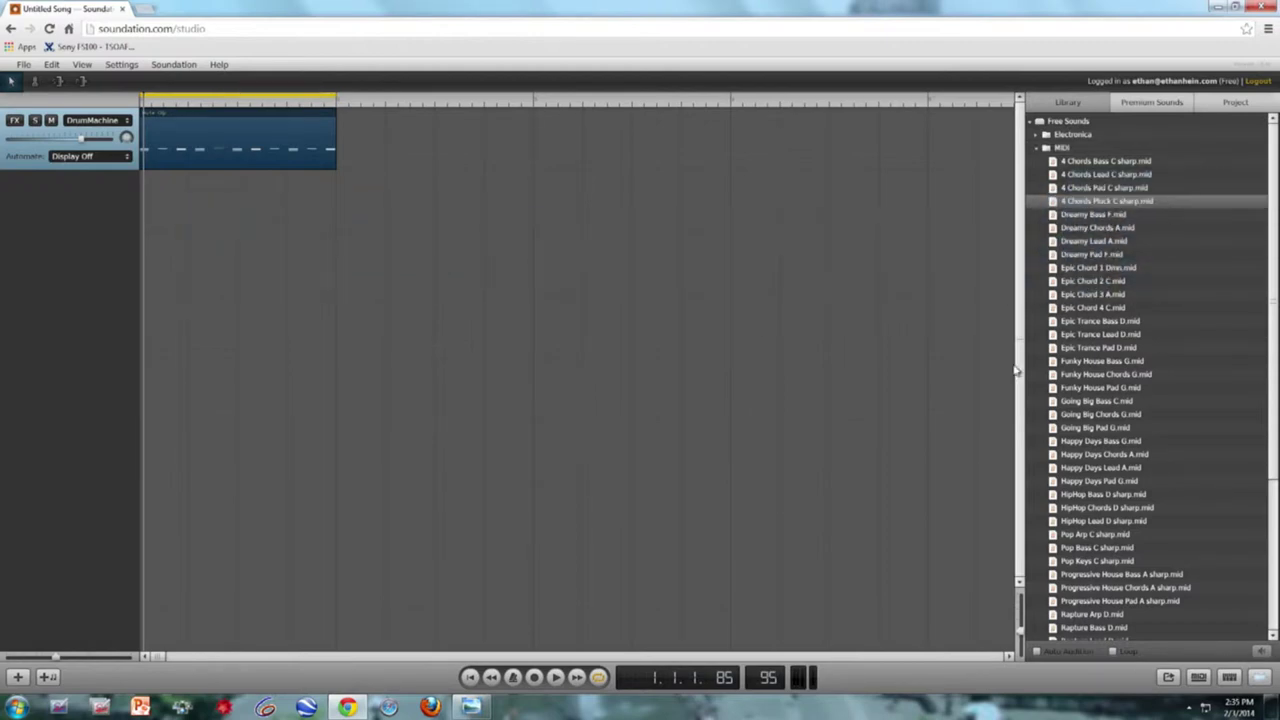
- Add a quieter Simple synth track holding the 4 Chords Pluck C sharp loop
{"action": "left_click", "coordinate": [47, 677]}
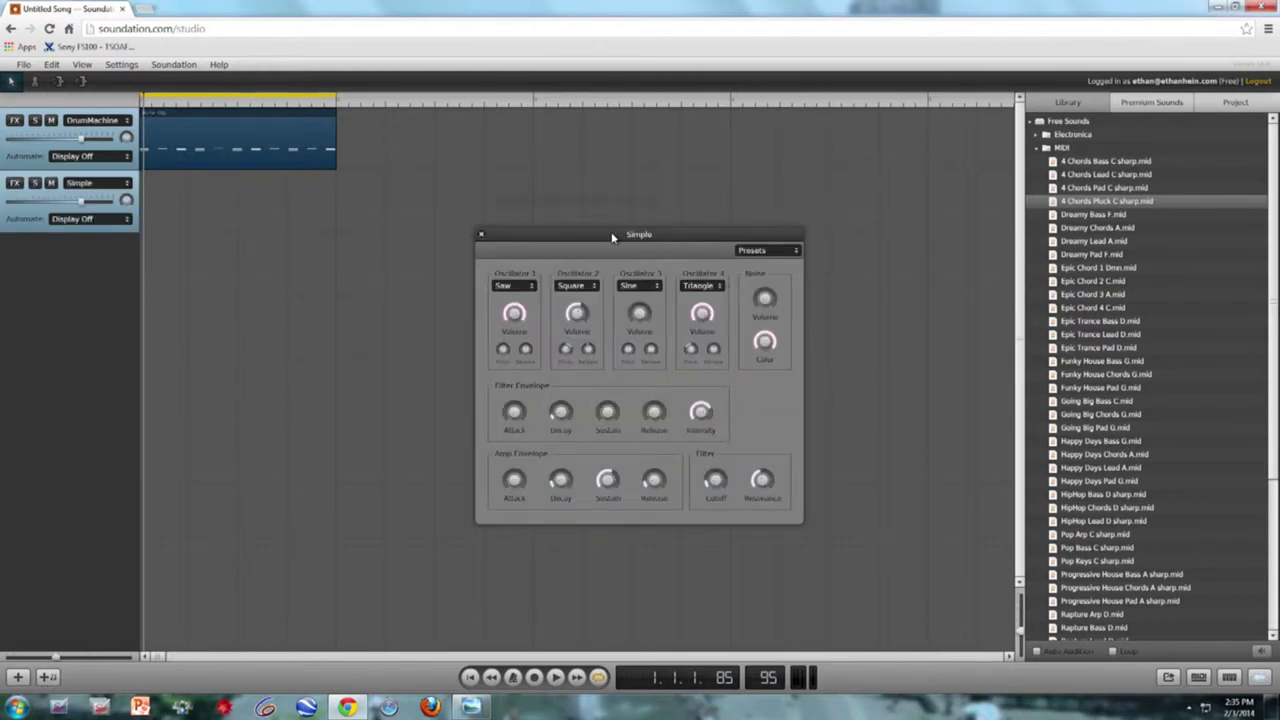
{"action": "left_click_drag", "start_coordinate": [612, 237], "coordinate": [523, 272]}
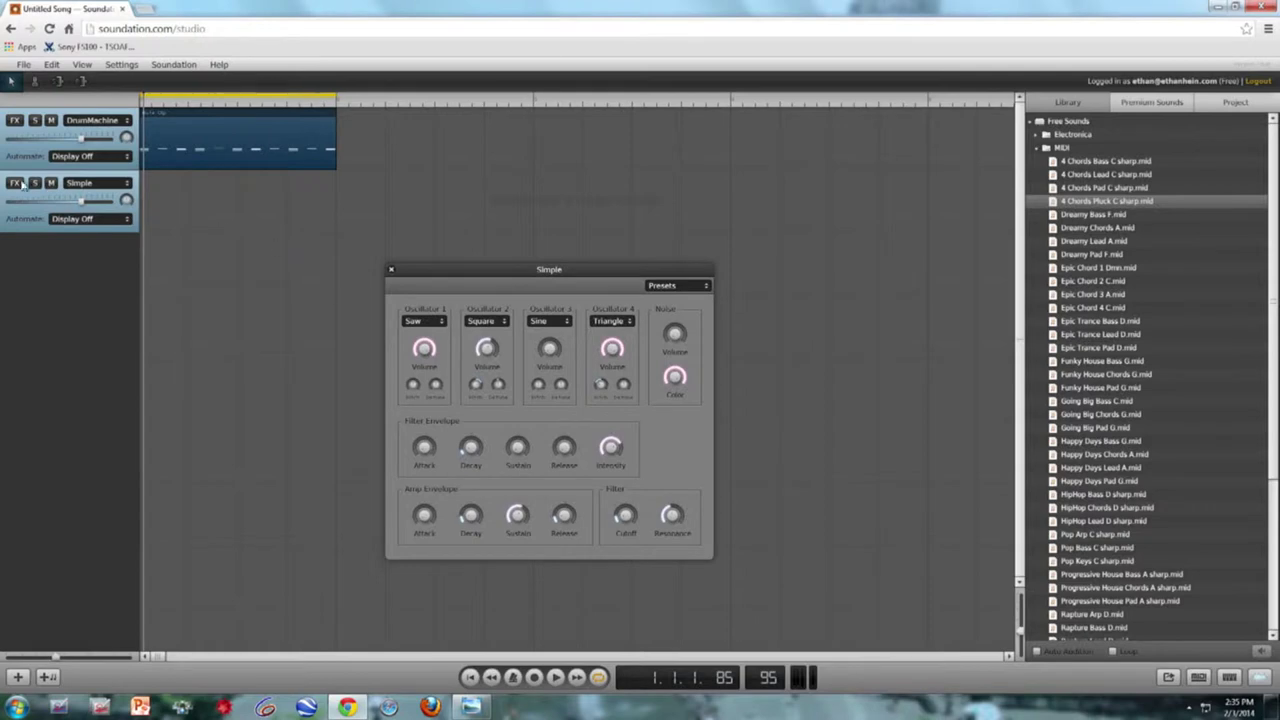
{"action": "left_click_drag", "start_coordinate": [81, 201], "coordinate": [58, 204]}
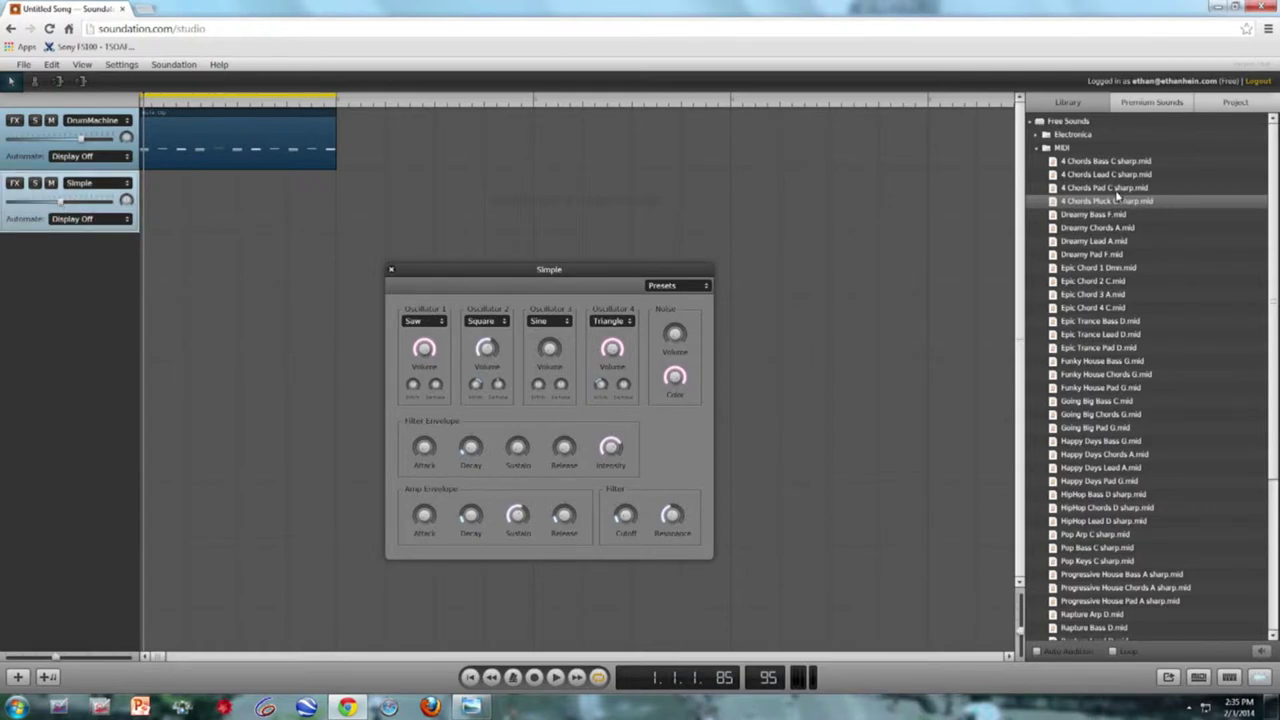
{"action": "left_click_drag", "start_coordinate": [1118, 205], "coordinate": [240, 199]}
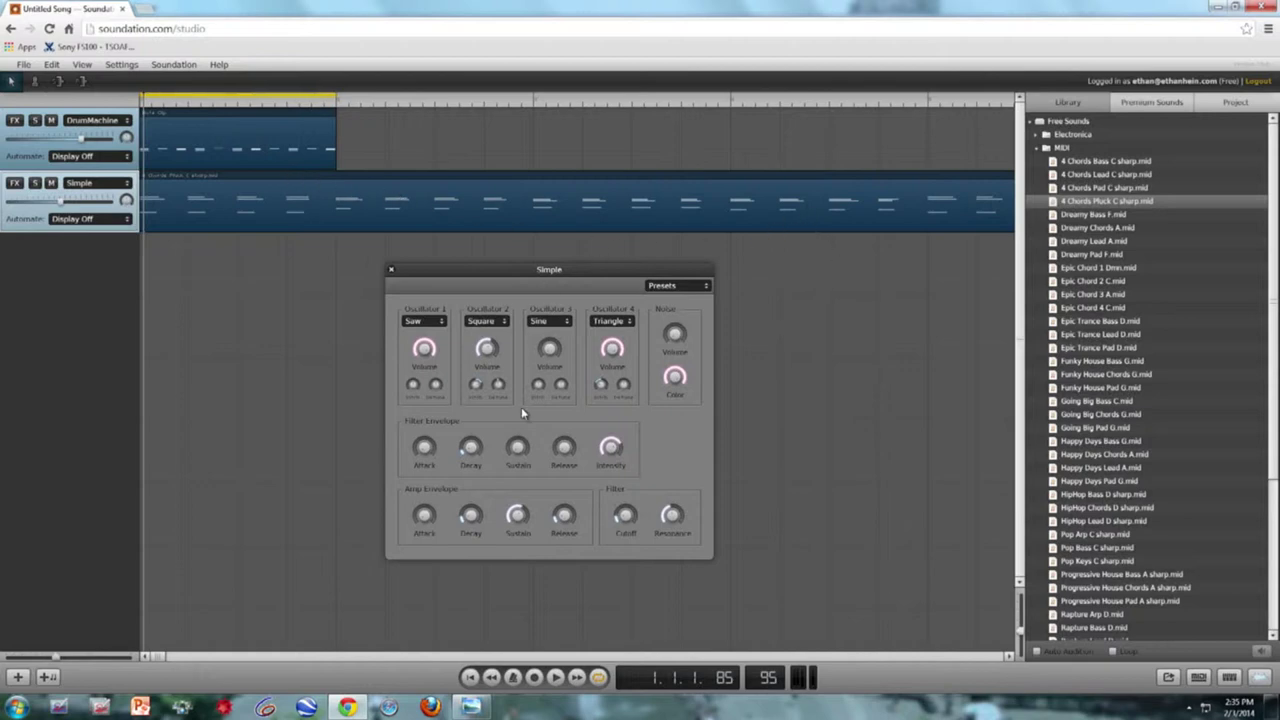
- Play the chords with the drums and delete the chord section extending past the drum clip
{"action": "left_click", "coordinate": [470, 677]}
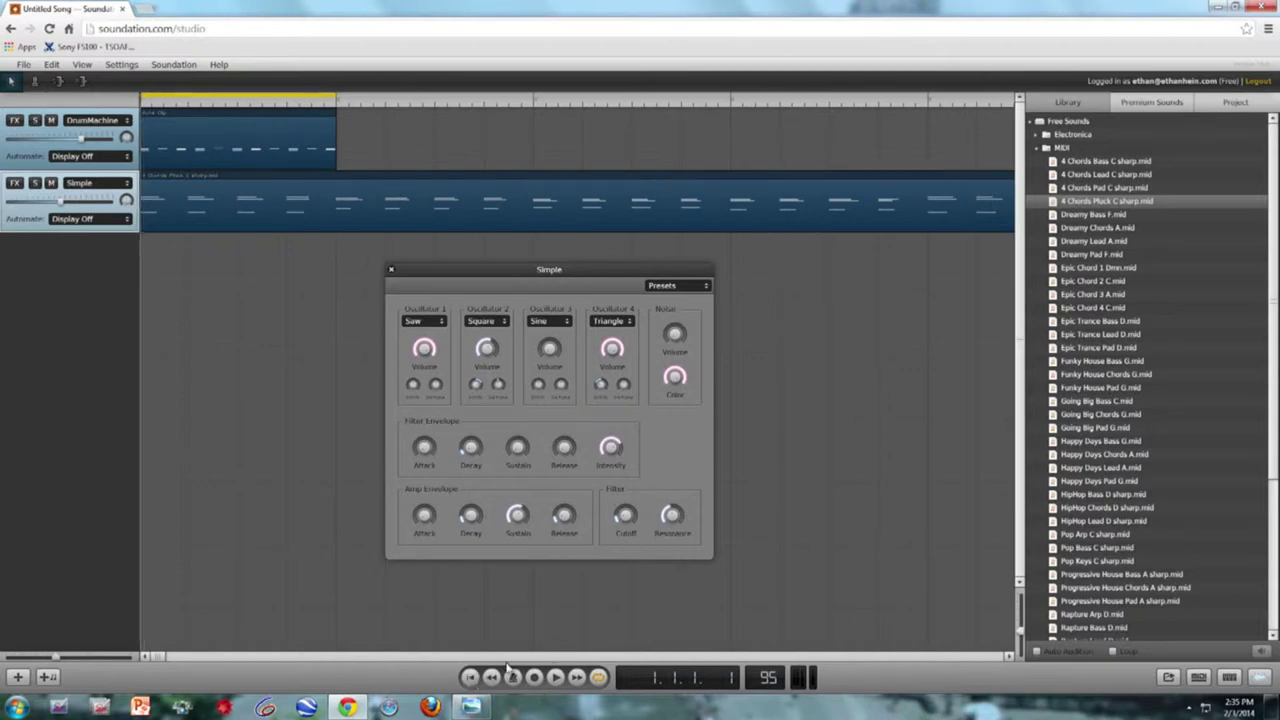
{"action": "left_click", "coordinate": [558, 679]}
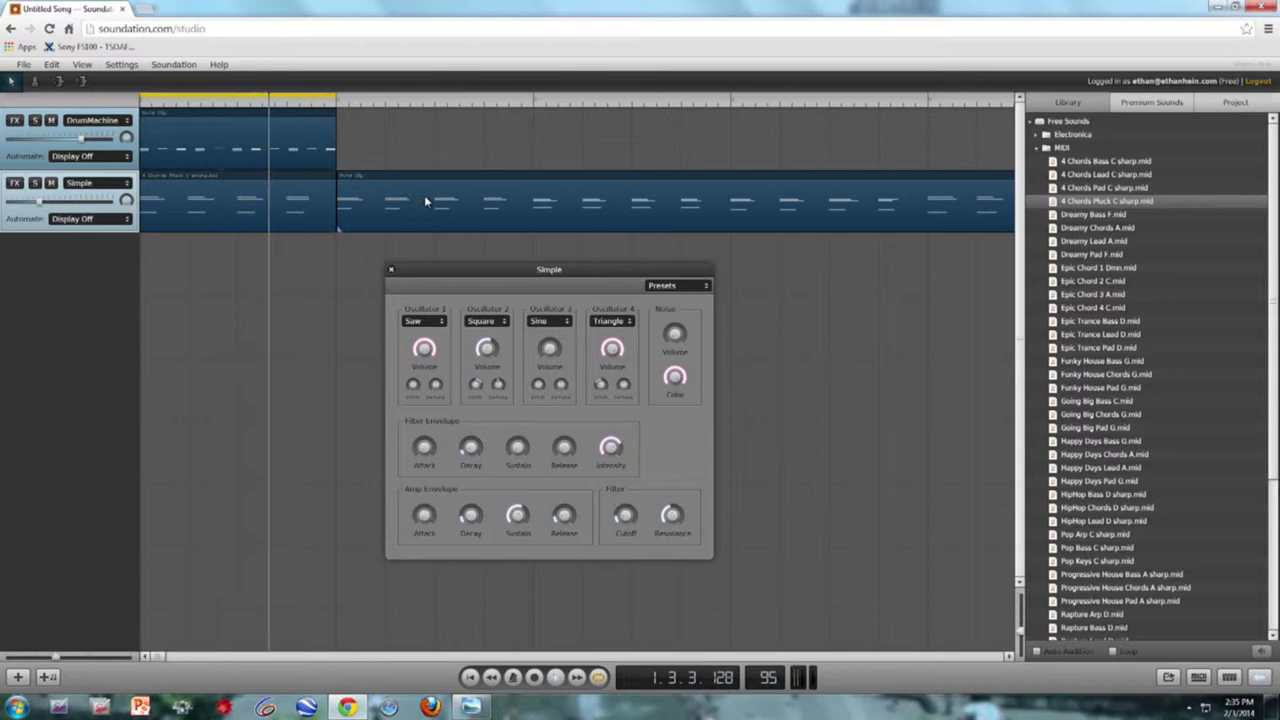
{"action": "left_click", "coordinate": [480, 172]}
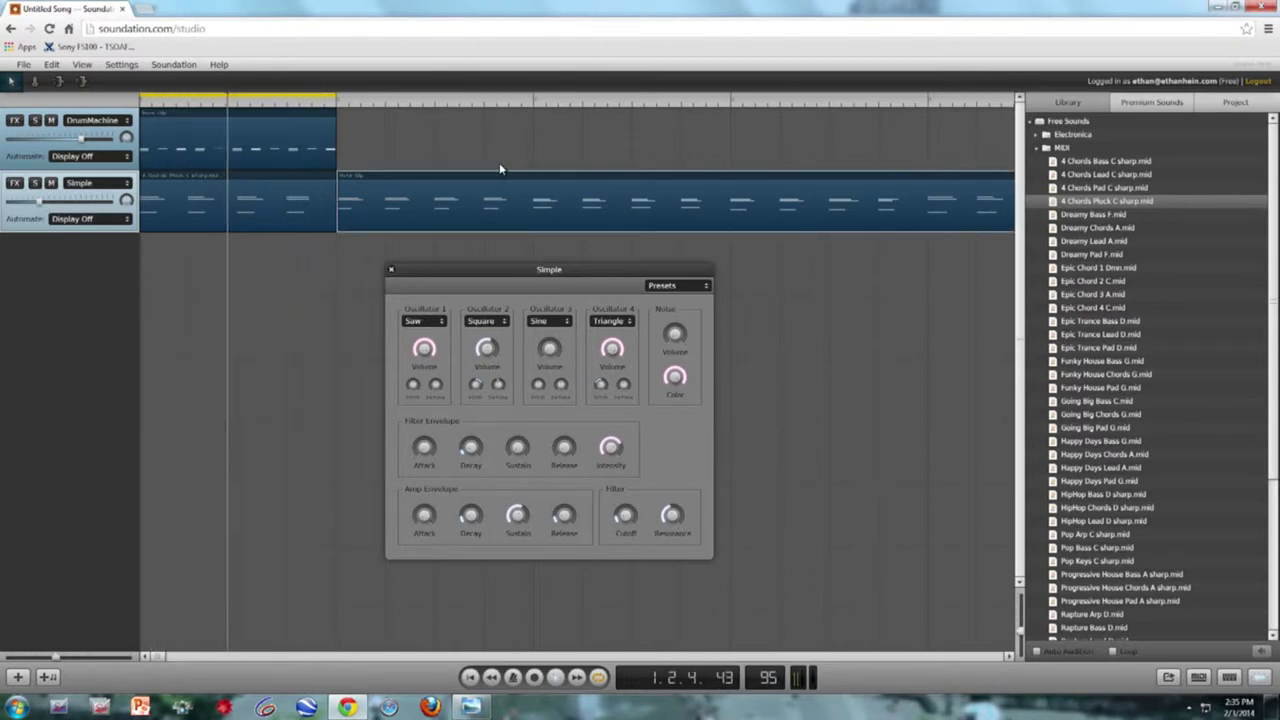
{"action": "key", "text": "Delete"}
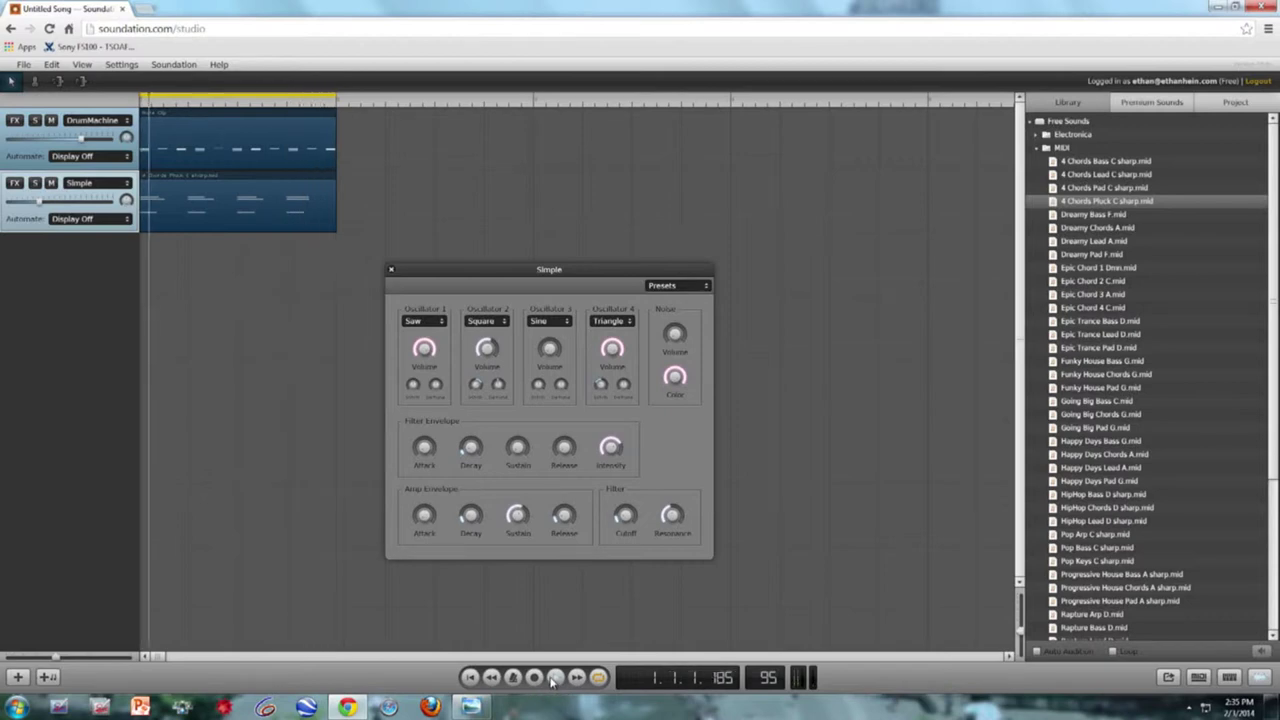
- Open the chord clip in the note editor, moved higher and enlarged
{"action": "double_click", "coordinate": [196, 181]}
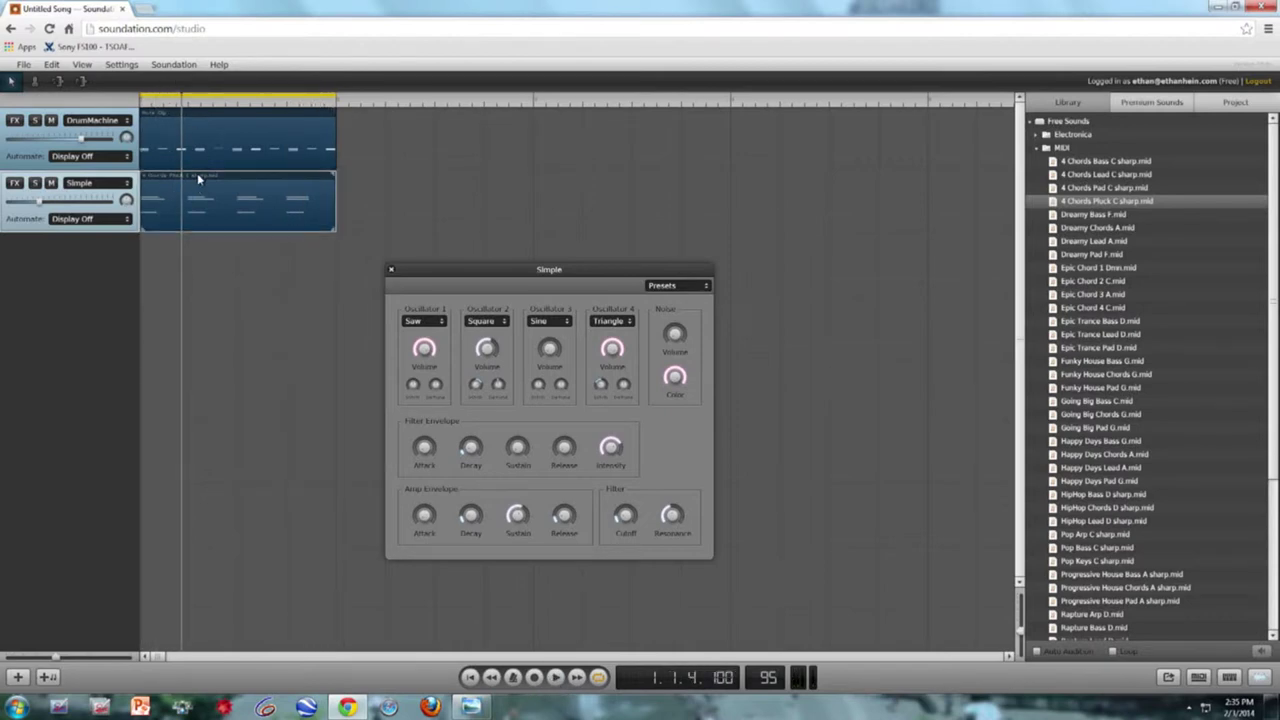
{"action": "left_click_drag", "start_coordinate": [611, 242], "coordinate": [489, 90]}
{"action": "left_click_drag", "start_coordinate": [675, 360], "coordinate": [736, 403]}
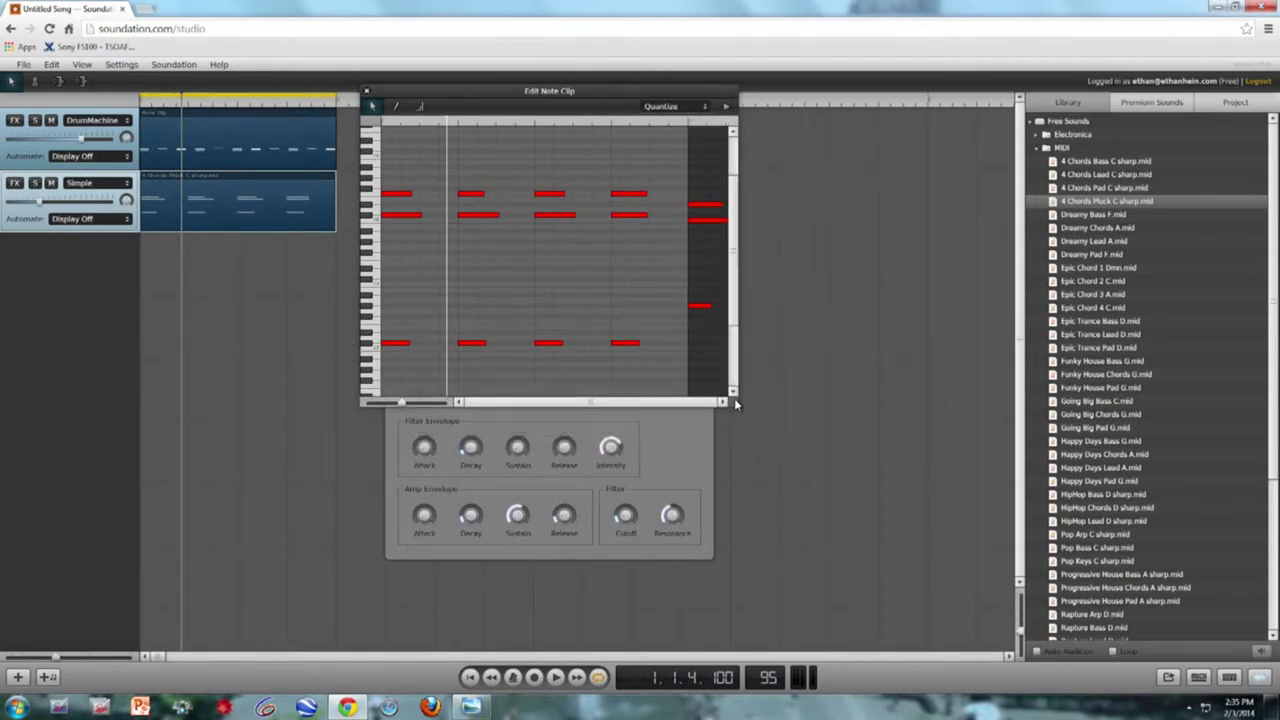
- While the song plays, shift the third and fourth chords later in the bar
{"action": "left_click", "coordinate": [471, 678]}
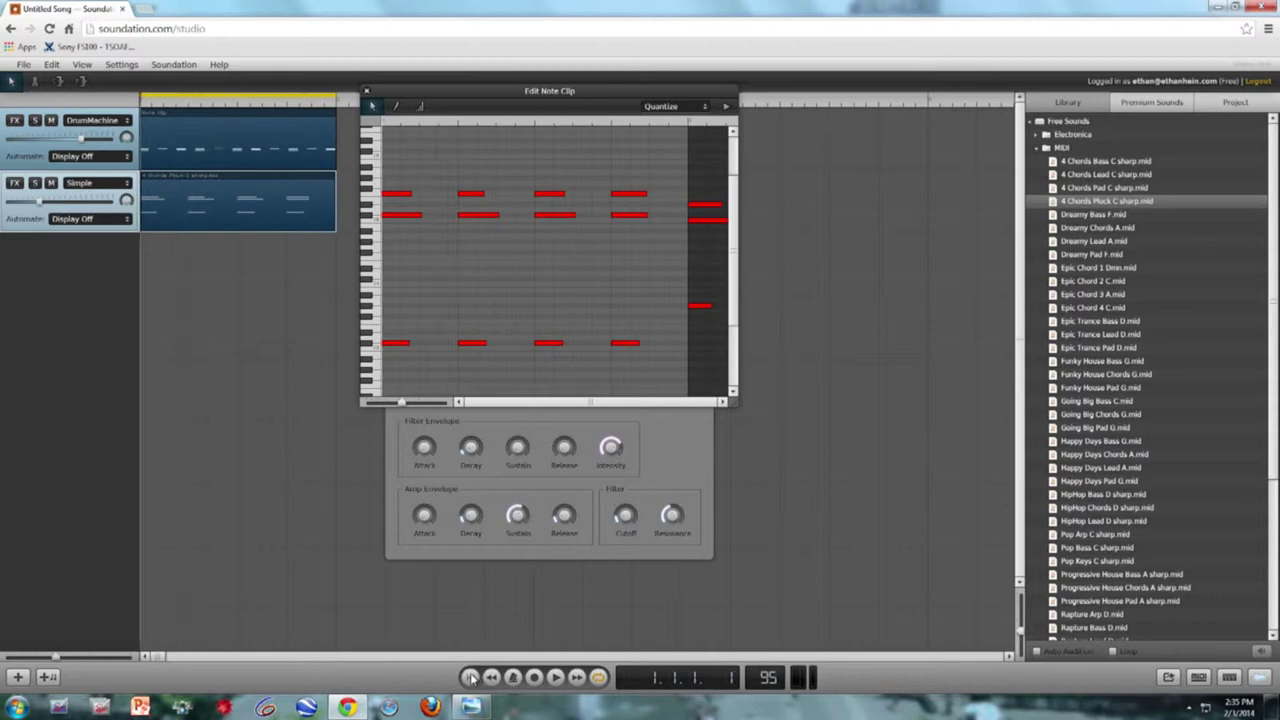
{"action": "left_click", "coordinate": [557, 678]}
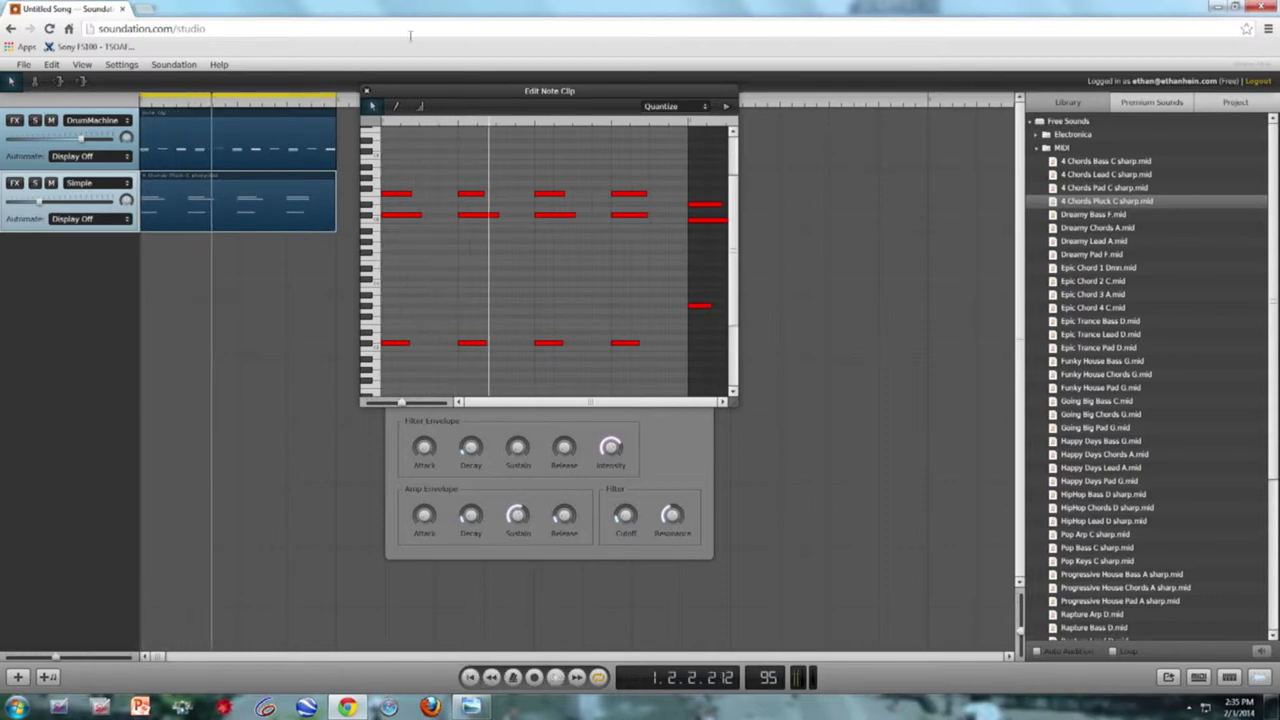
{"action": "left_click_drag", "start_coordinate": [531, 166], "coordinate": [589, 361]}
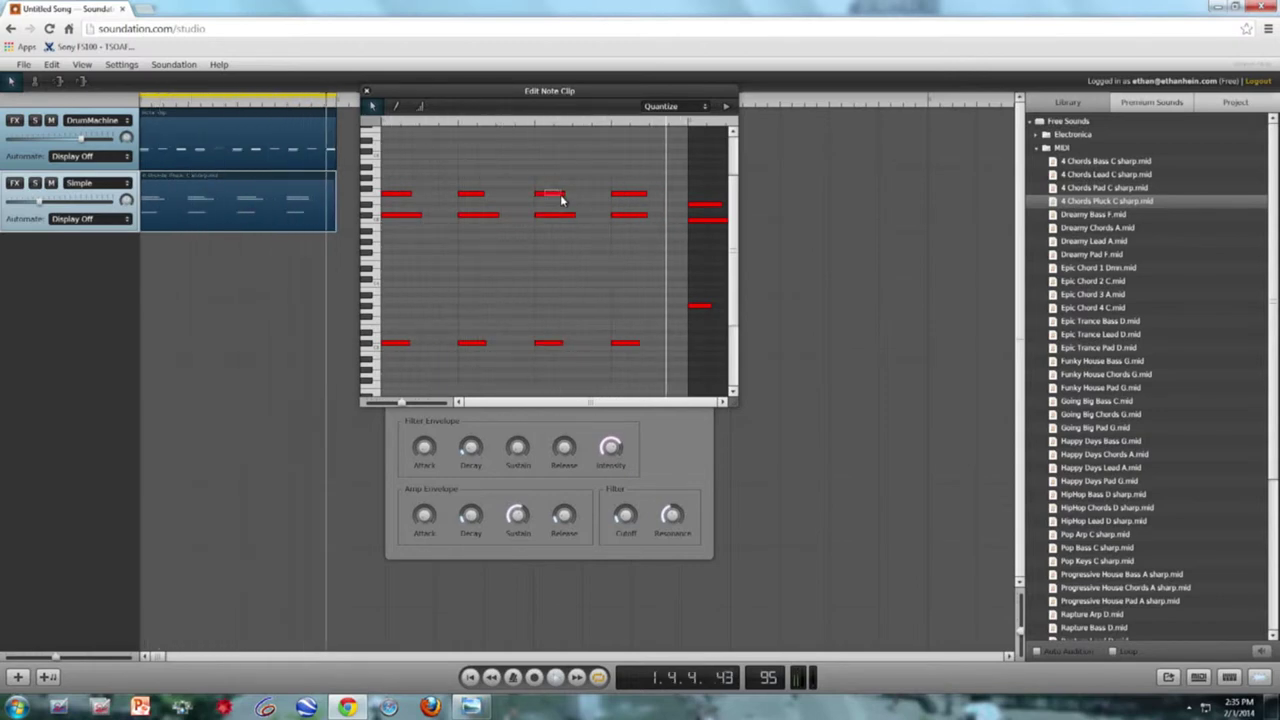
{"action": "left_click_drag", "start_coordinate": [545, 192], "coordinate": [558, 344]}
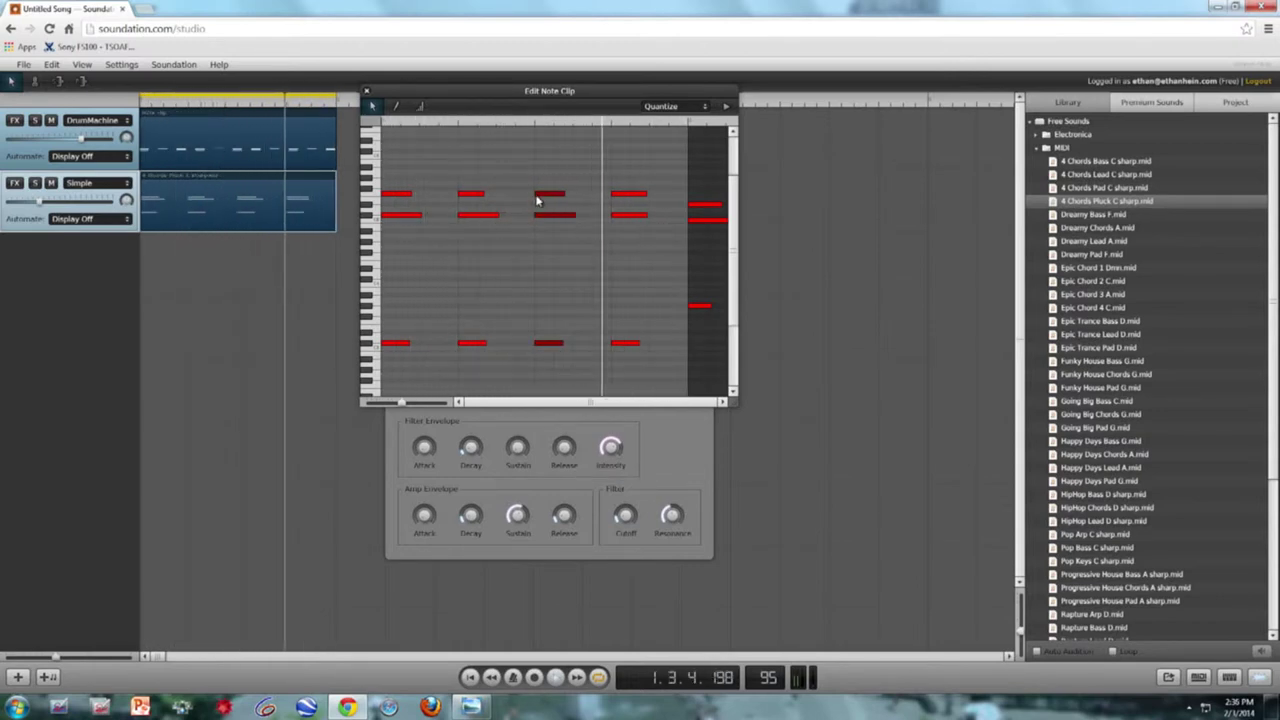
{"action": "left_click_drag", "start_coordinate": [537, 197], "coordinate": [560, 199]}
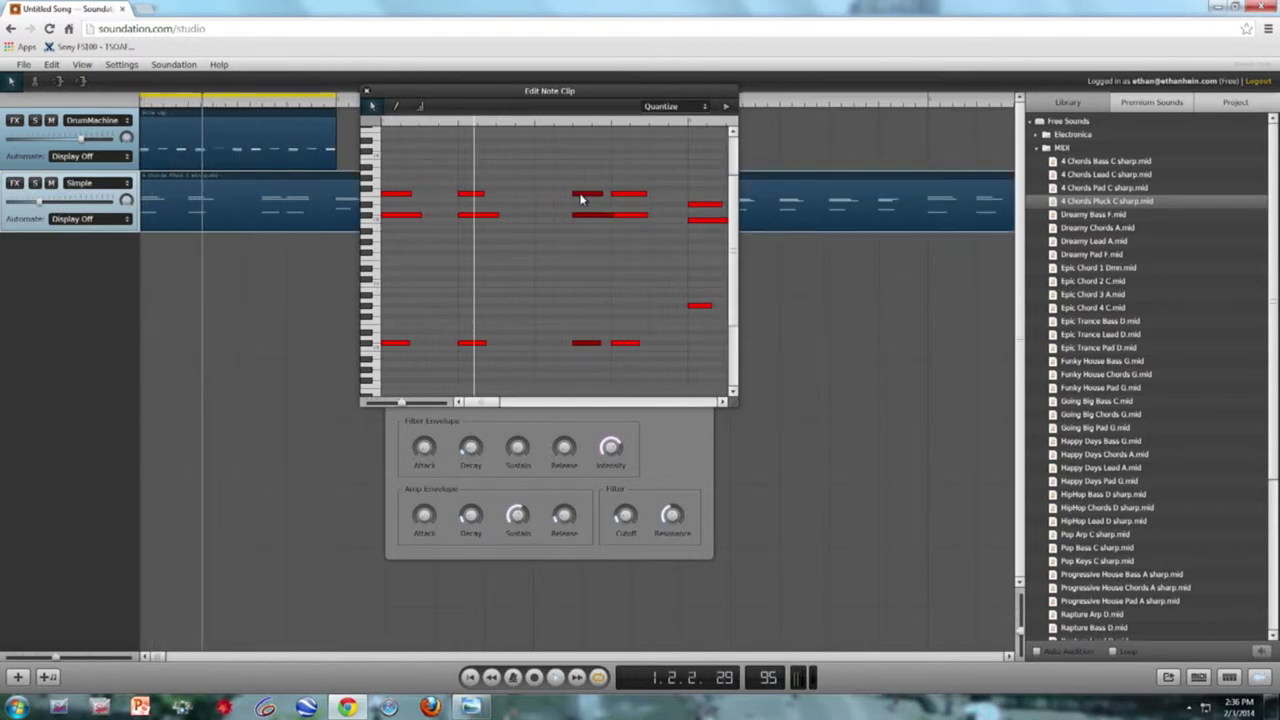
{"action": "left_click_drag", "start_coordinate": [580, 200], "coordinate": [617, 215]}
{"action": "left_click_drag", "start_coordinate": [623, 168], "coordinate": [657, 357]}
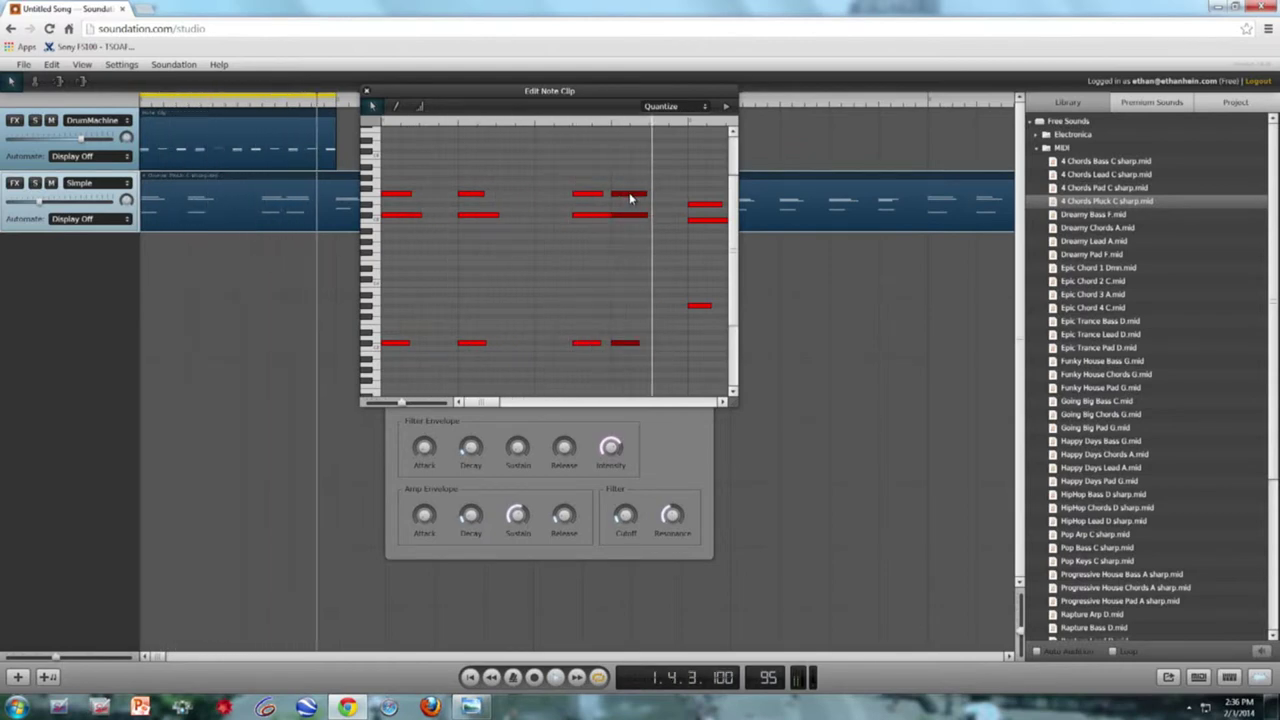
{"action": "left_click_drag", "start_coordinate": [626, 196], "coordinate": [660, 198]}
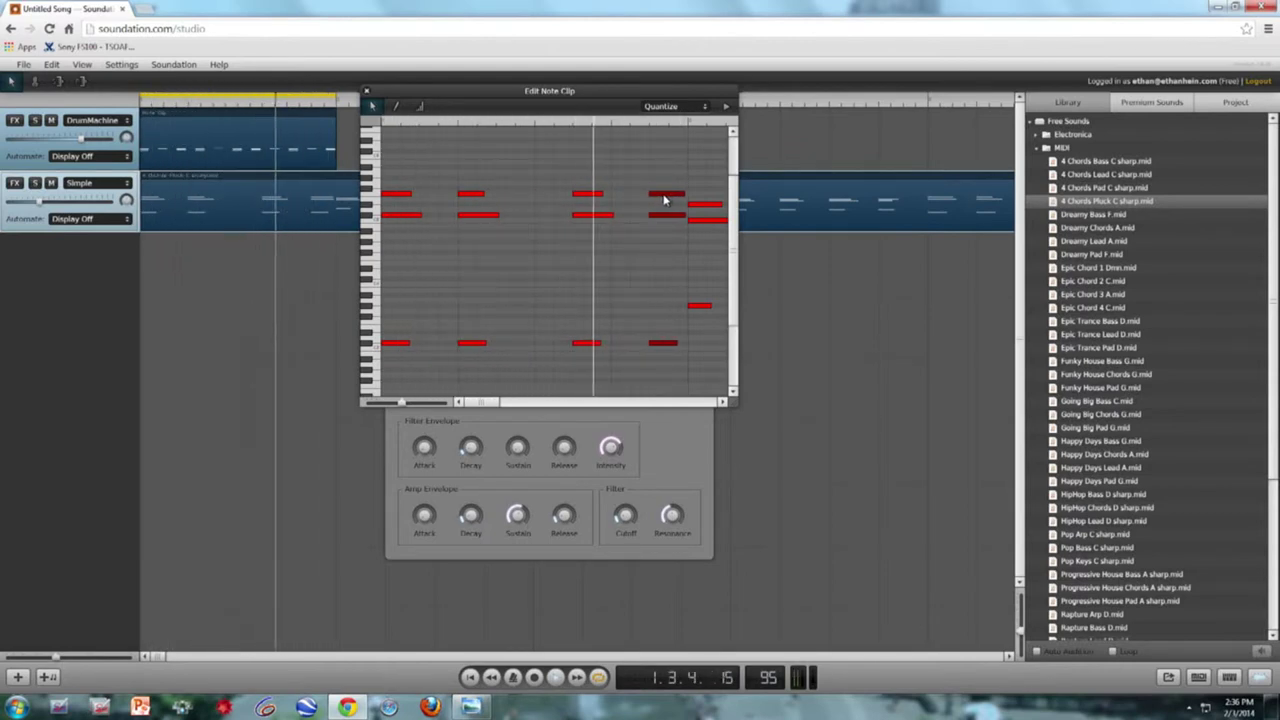
- Lower the second chord, raise the fourth, align the low notes on one pitch, and close the editor
{"action": "left_click_drag", "start_coordinate": [442, 174], "coordinate": [518, 376]}
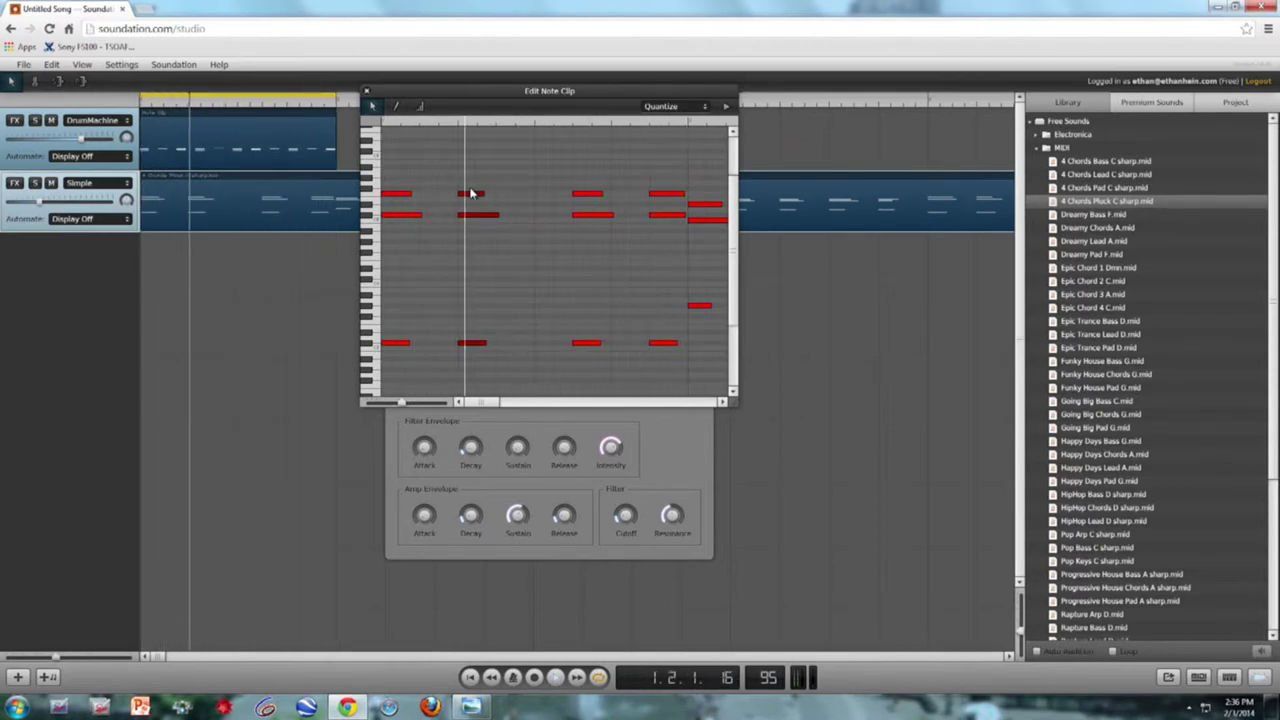
{"action": "left_click_drag", "start_coordinate": [469, 197], "coordinate": [470, 208]}
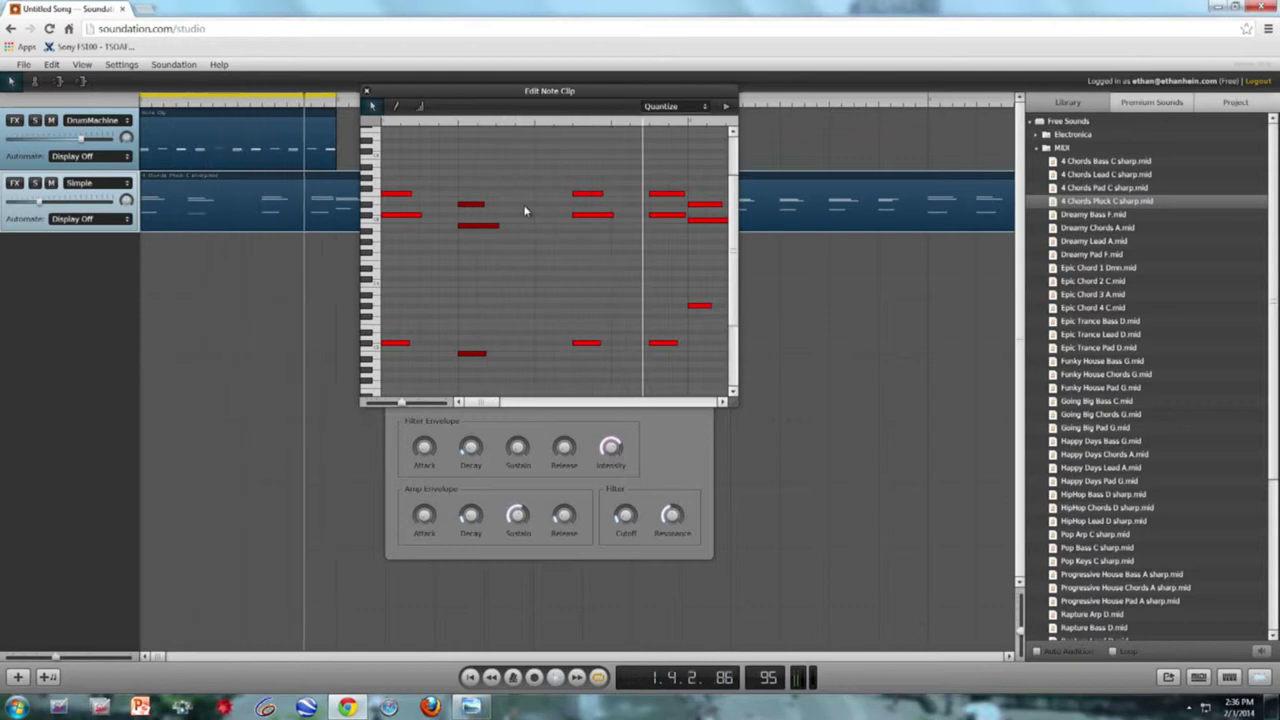
{"action": "left_click", "coordinate": [650, 180]}
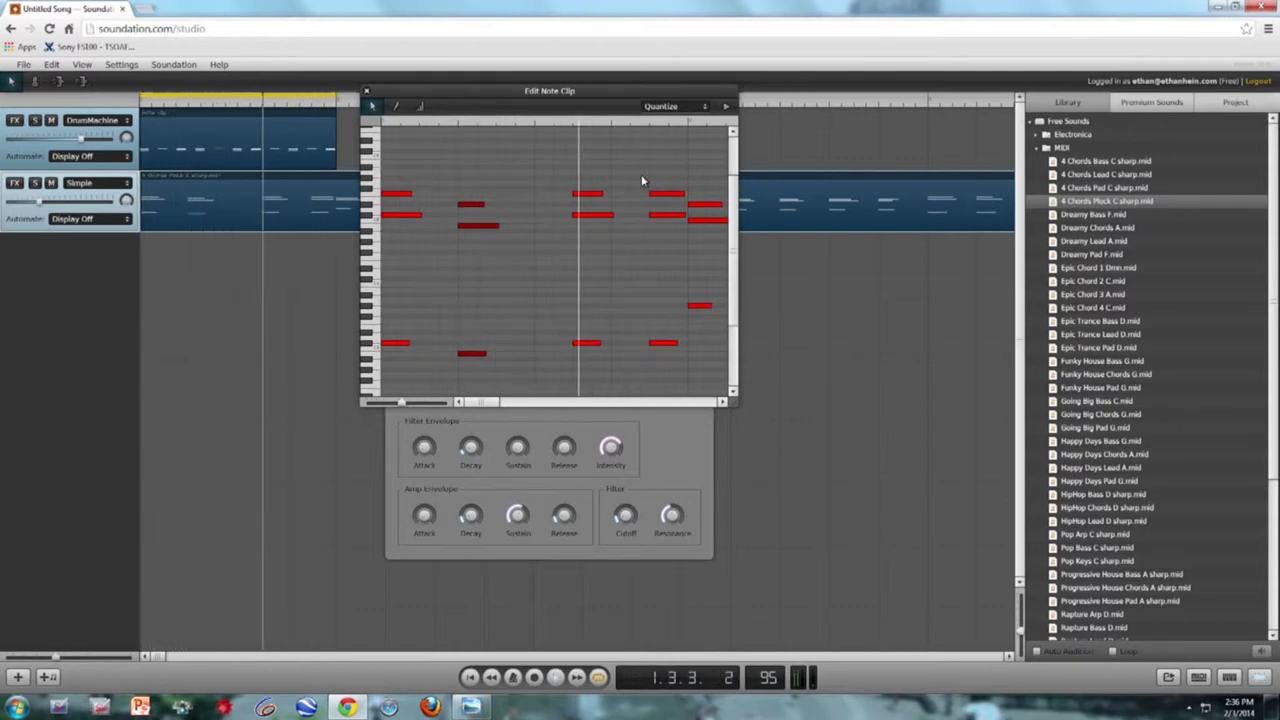
{"action": "left_click_drag", "start_coordinate": [659, 214], "coordinate": [666, 341]}
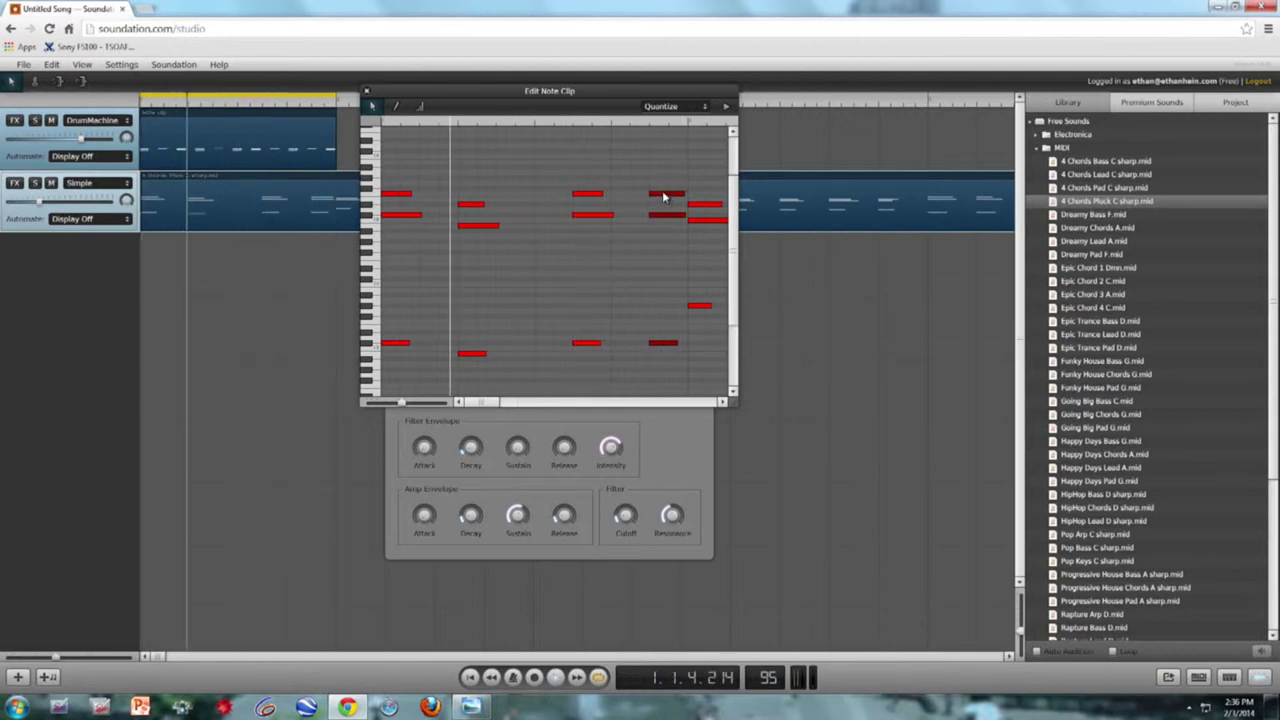
{"action": "left_click_drag", "start_coordinate": [663, 198], "coordinate": [663, 181]}
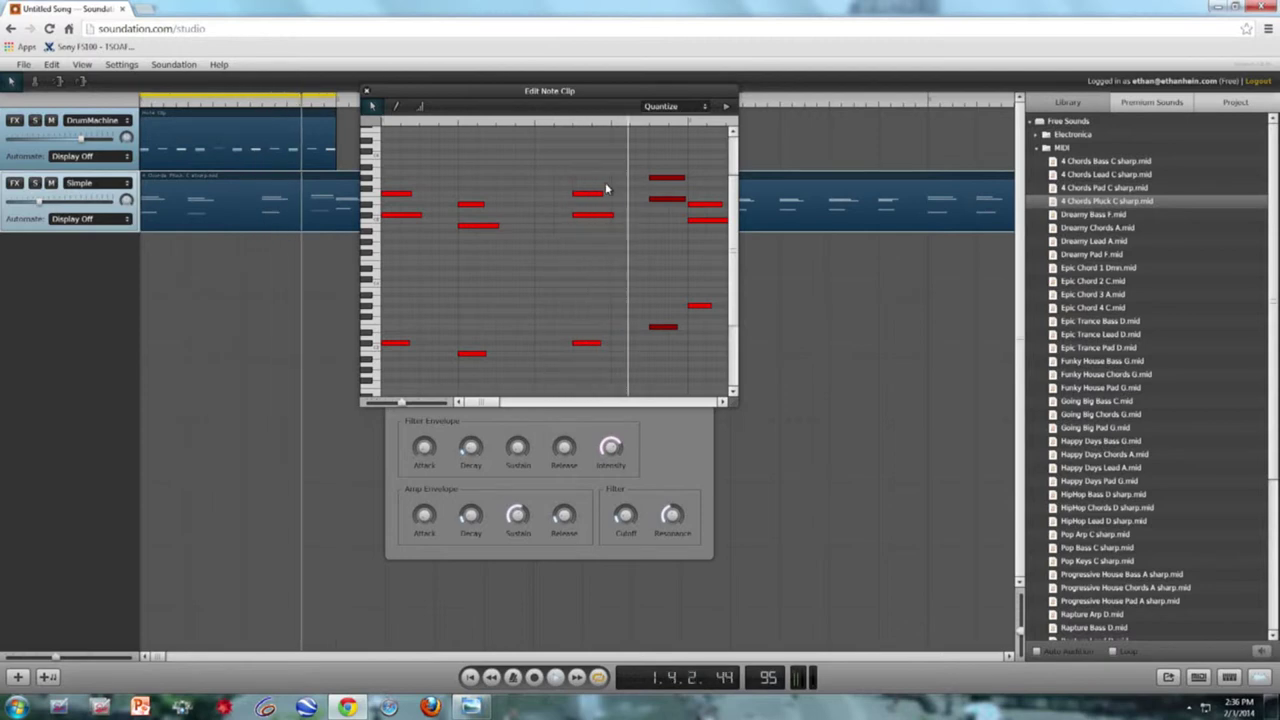
{"action": "left_click", "coordinate": [468, 344]}
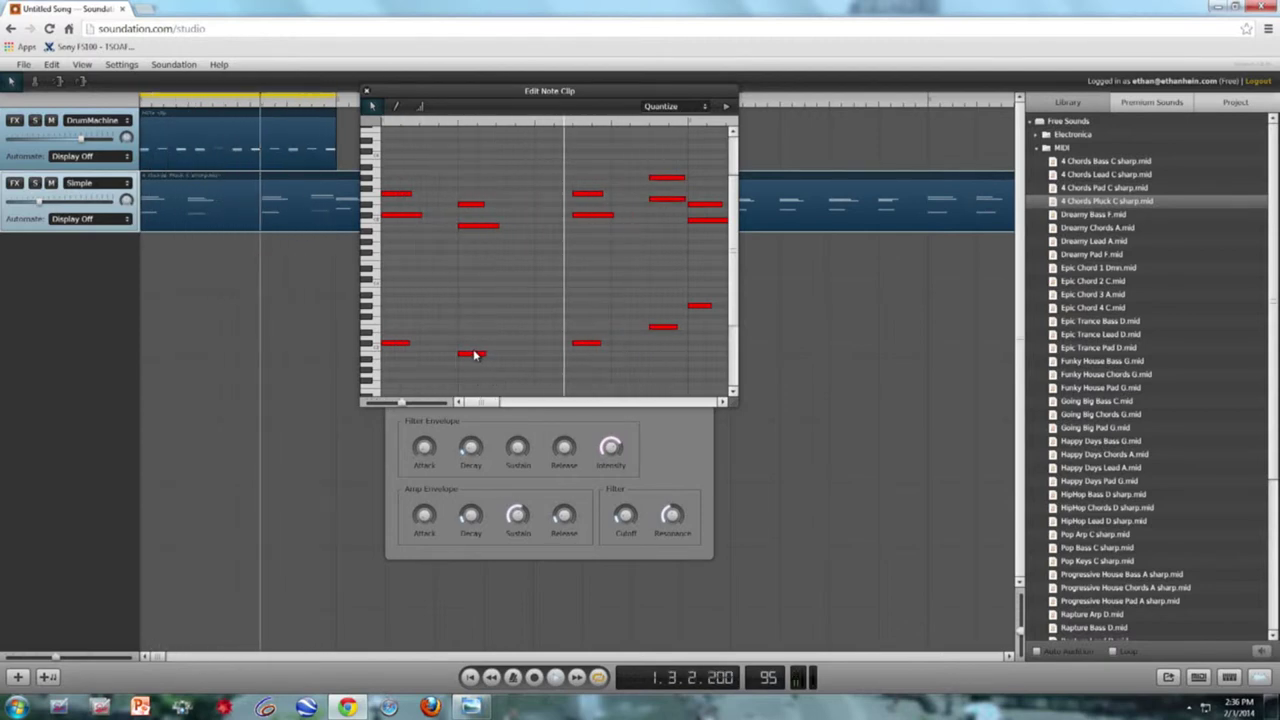
{"action": "left_click_drag", "start_coordinate": [475, 356], "coordinate": [475, 346]}
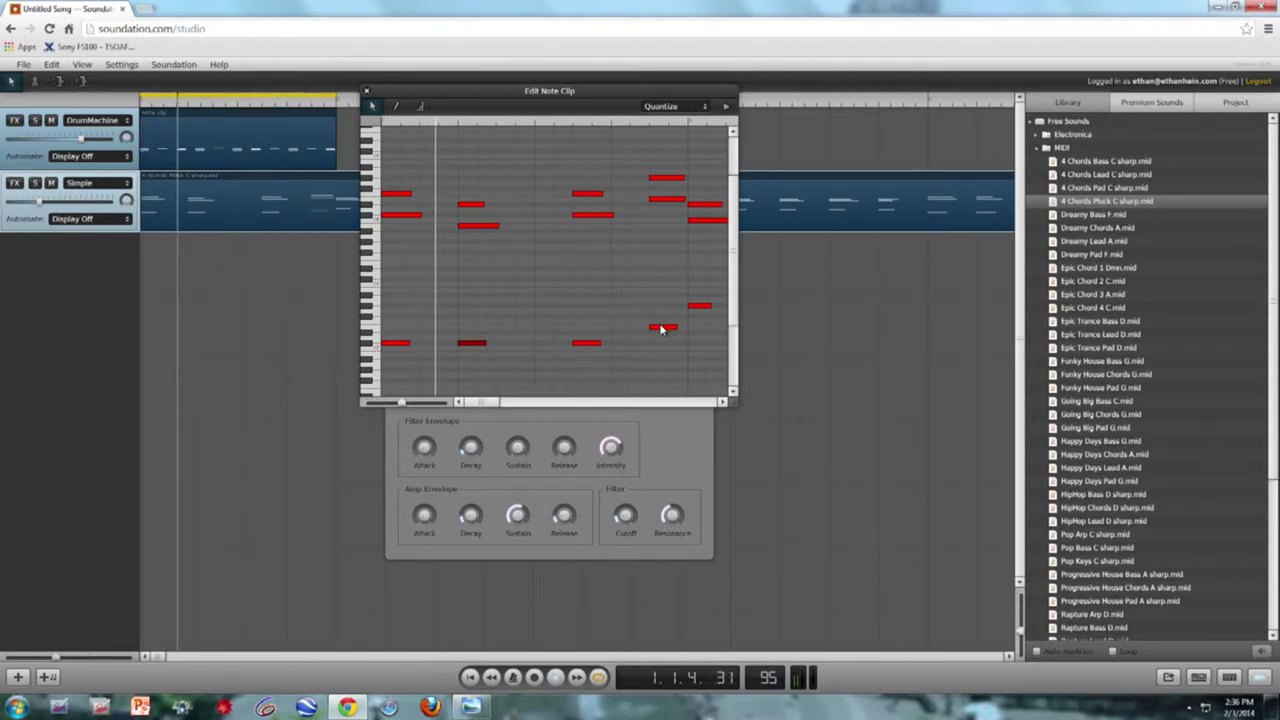
{"action": "left_click_drag", "start_coordinate": [661, 331], "coordinate": [662, 344]}
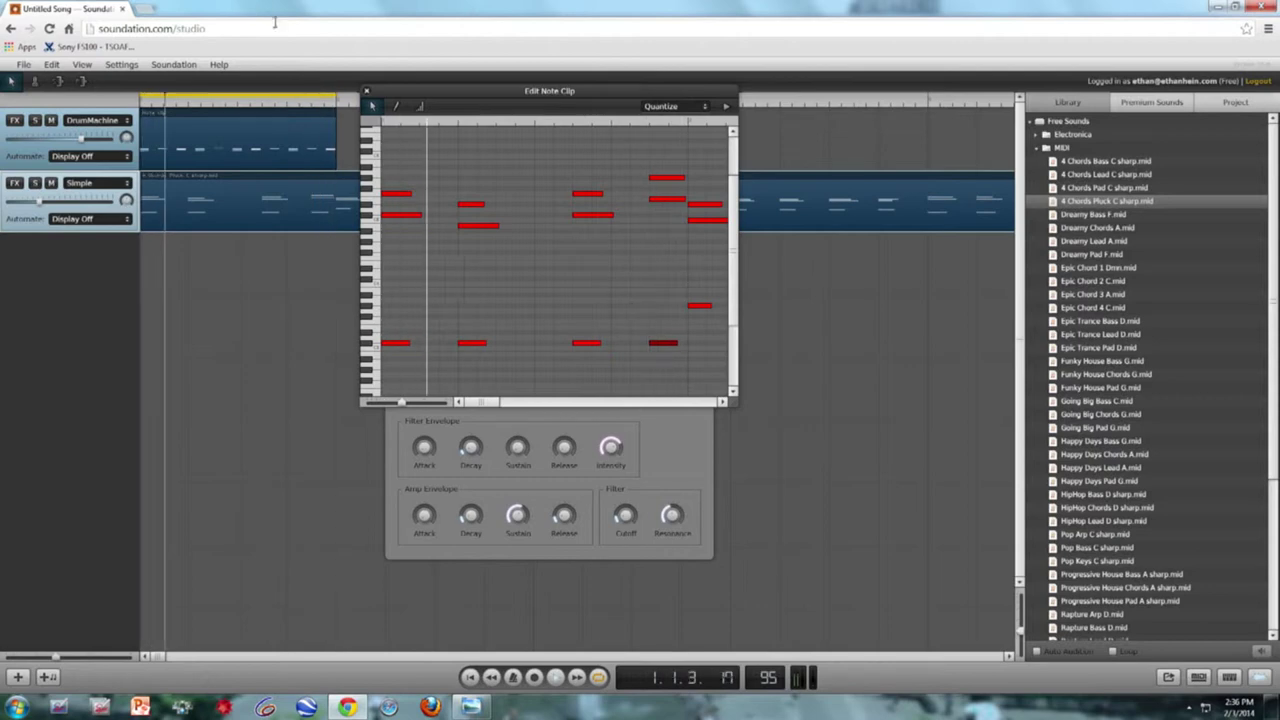
{"action": "left_click", "coordinate": [364, 92]}
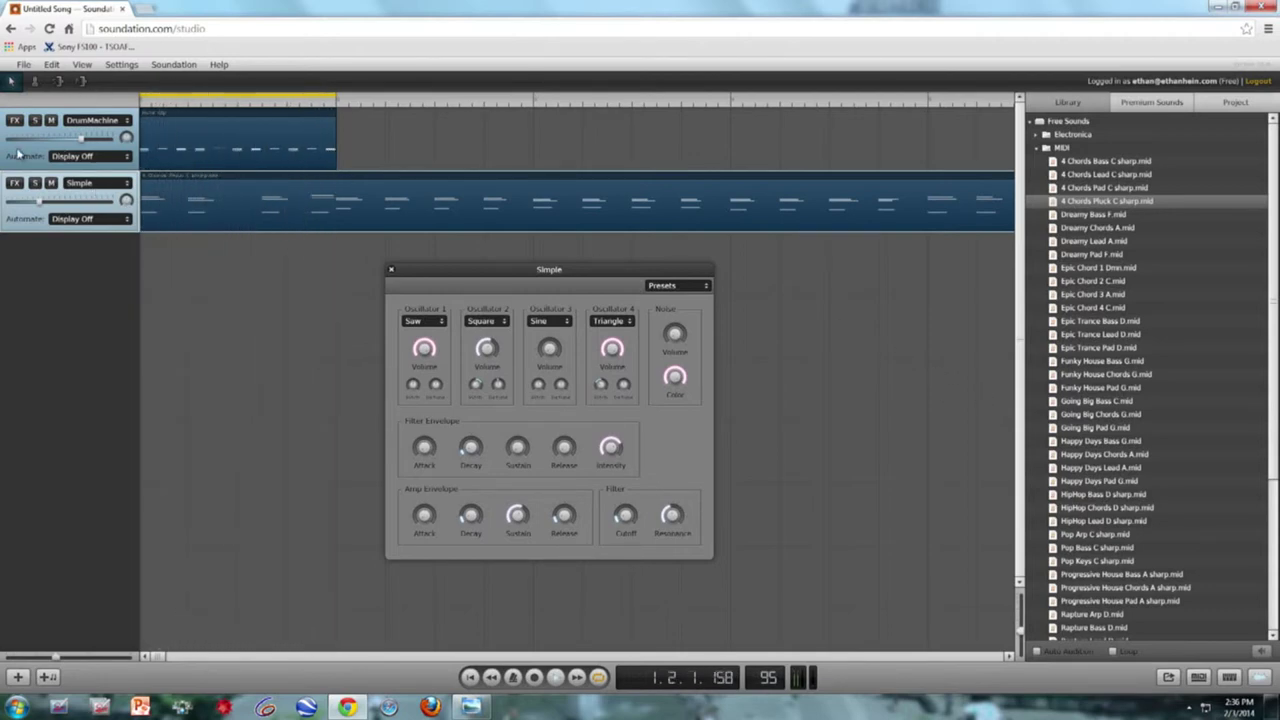
- Replace the chord track's Simple synth with The Wub Machine from its instrument dropdown
{"action": "left_click", "coordinate": [97, 183]}
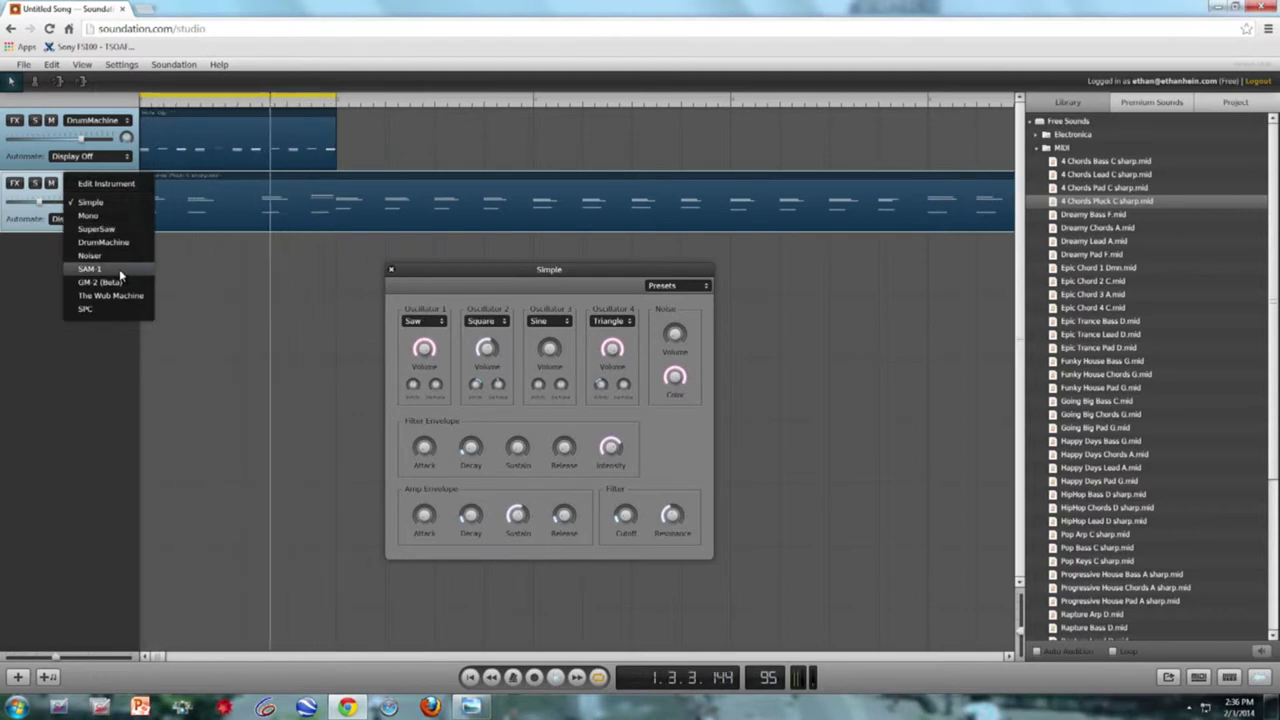
{"action": "left_click", "coordinate": [118, 295]}
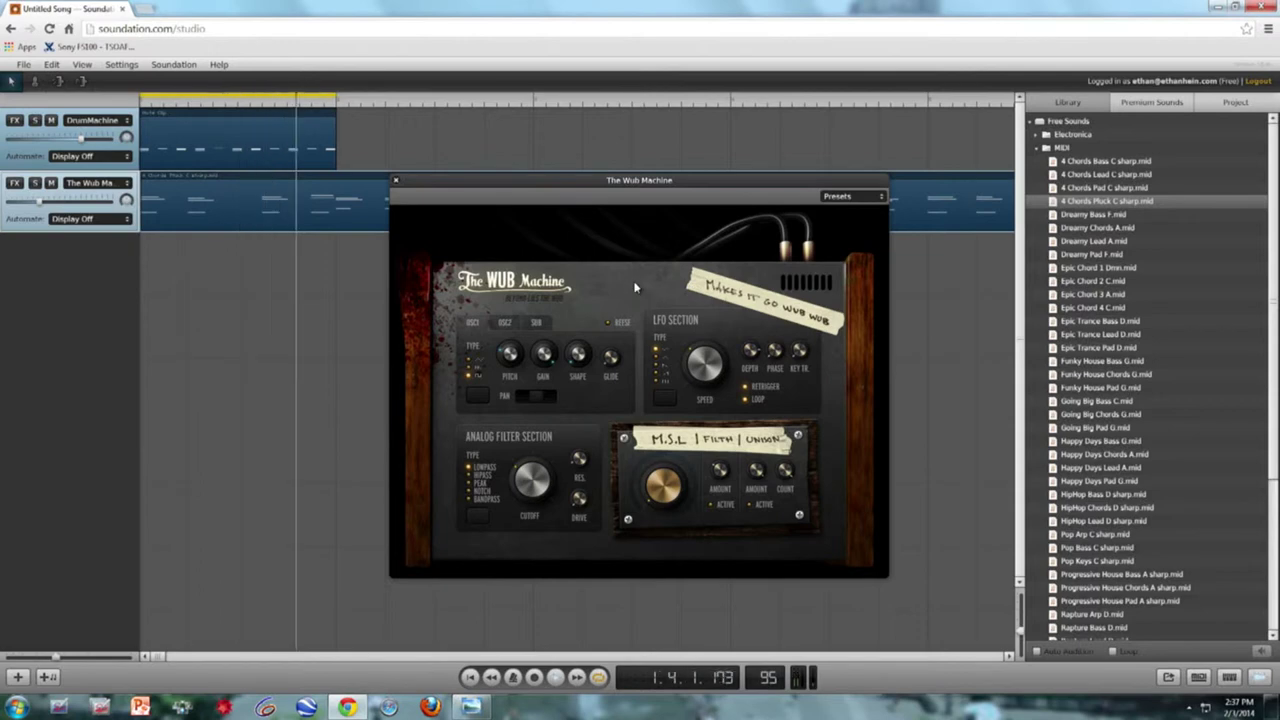
- Try the Dub Organ preset, then settle on the Roar Wub preset
{"action": "left_click", "coordinate": [852, 197]}
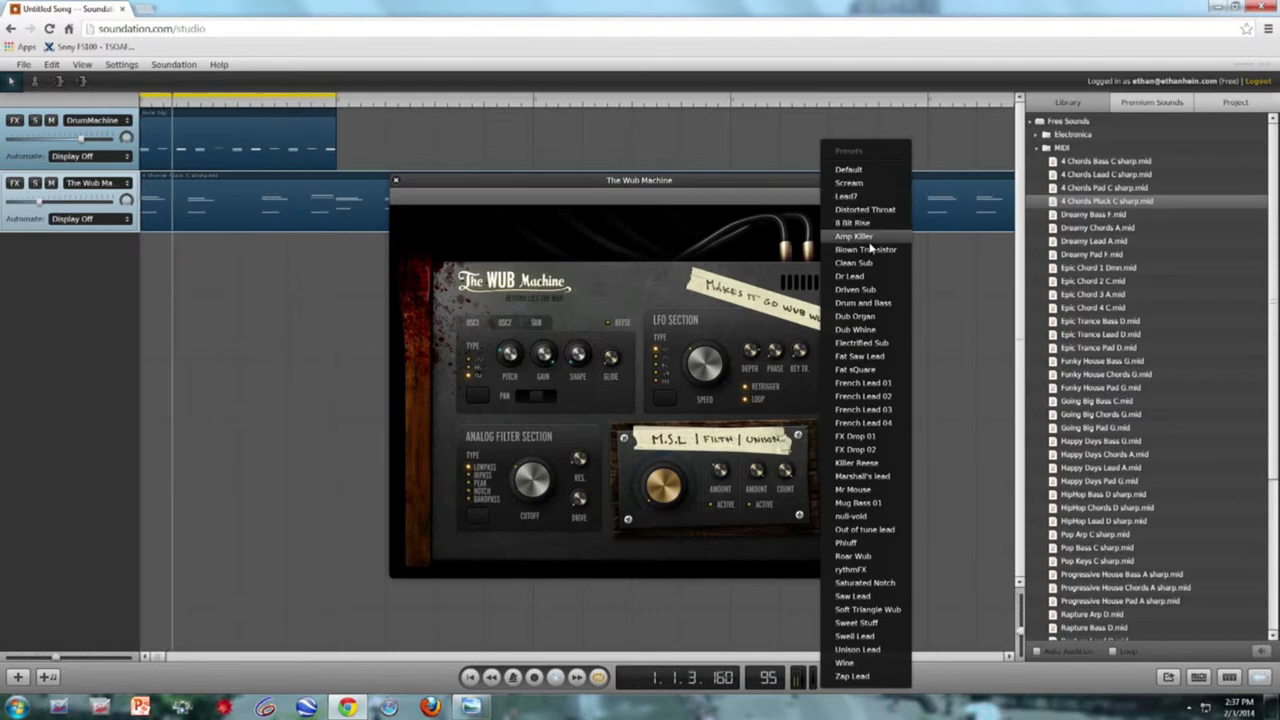
{"action": "left_click", "coordinate": [856, 316]}
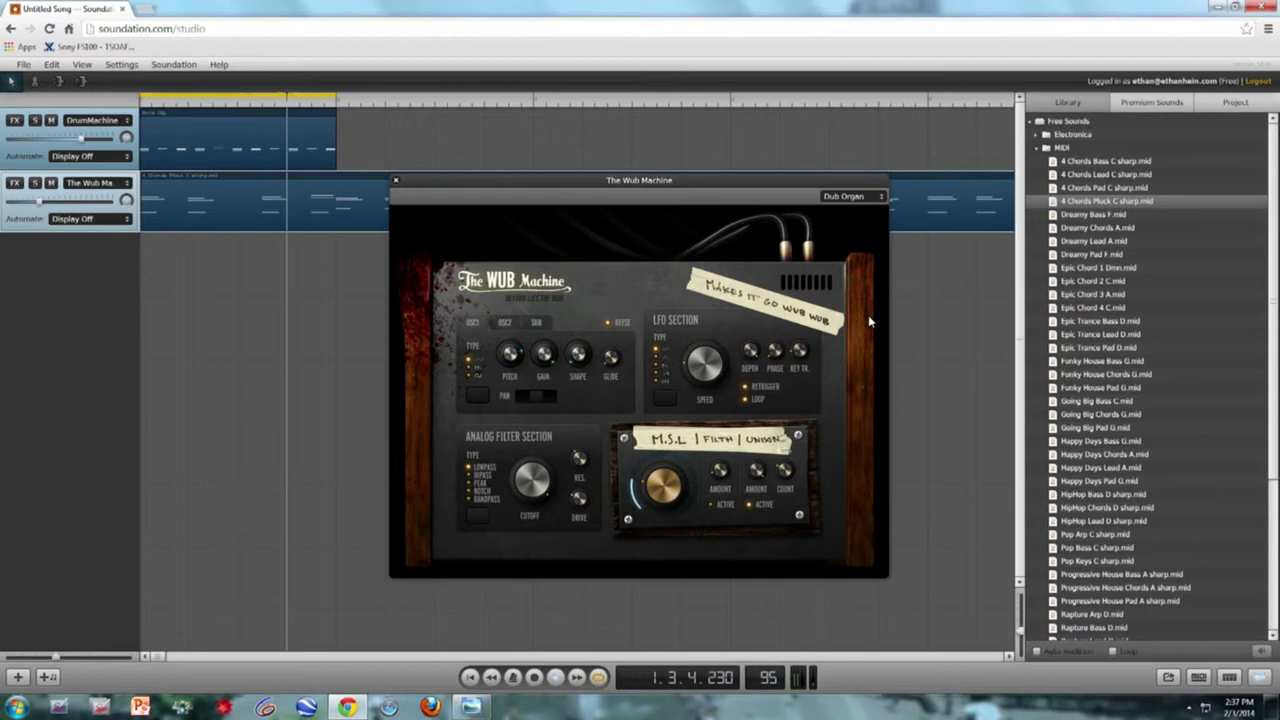
{"action": "left_click", "coordinate": [851, 198]}
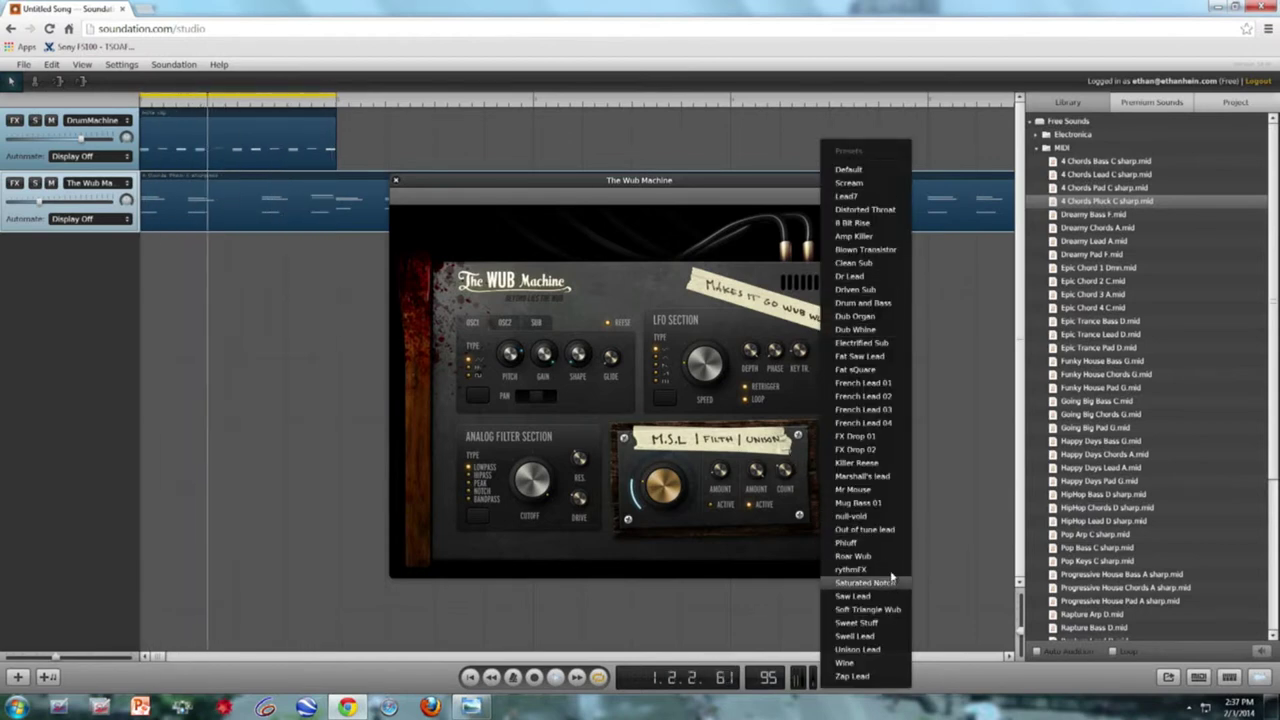
{"action": "left_click", "coordinate": [853, 556]}
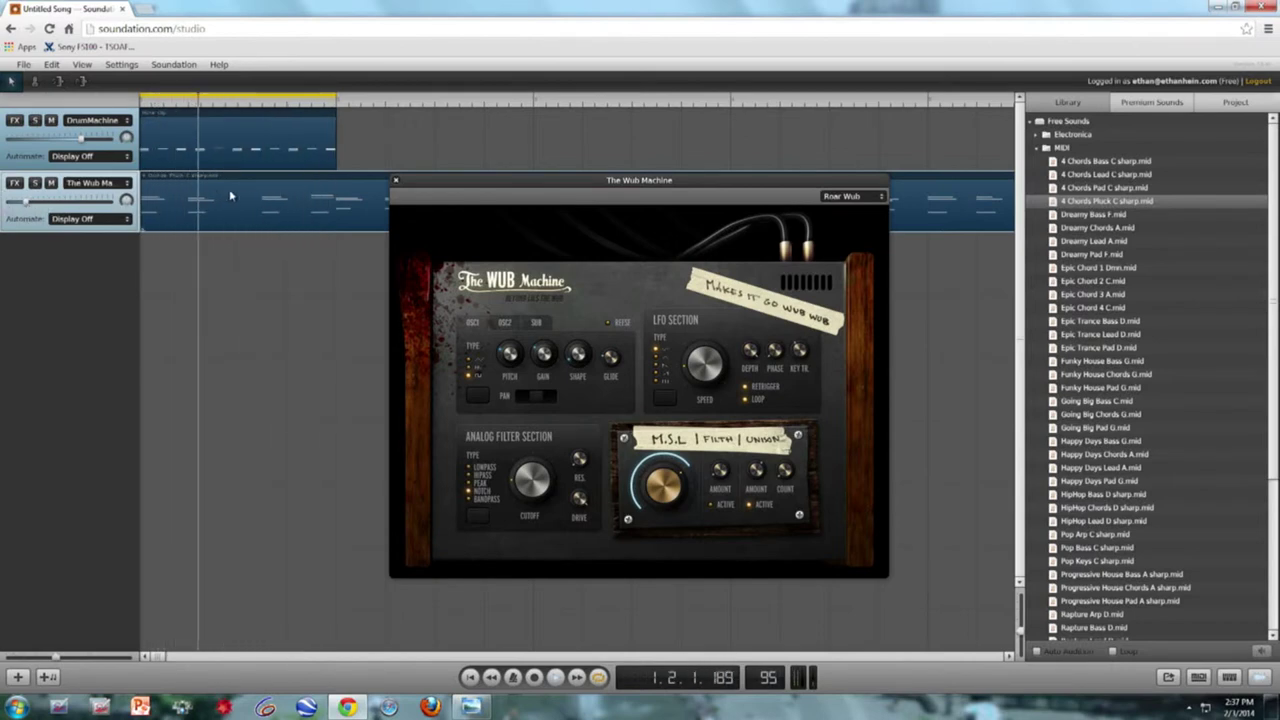
- Add a new Simple synth track and create a note clip at the song start
{"action": "left_click", "coordinate": [395, 182]}
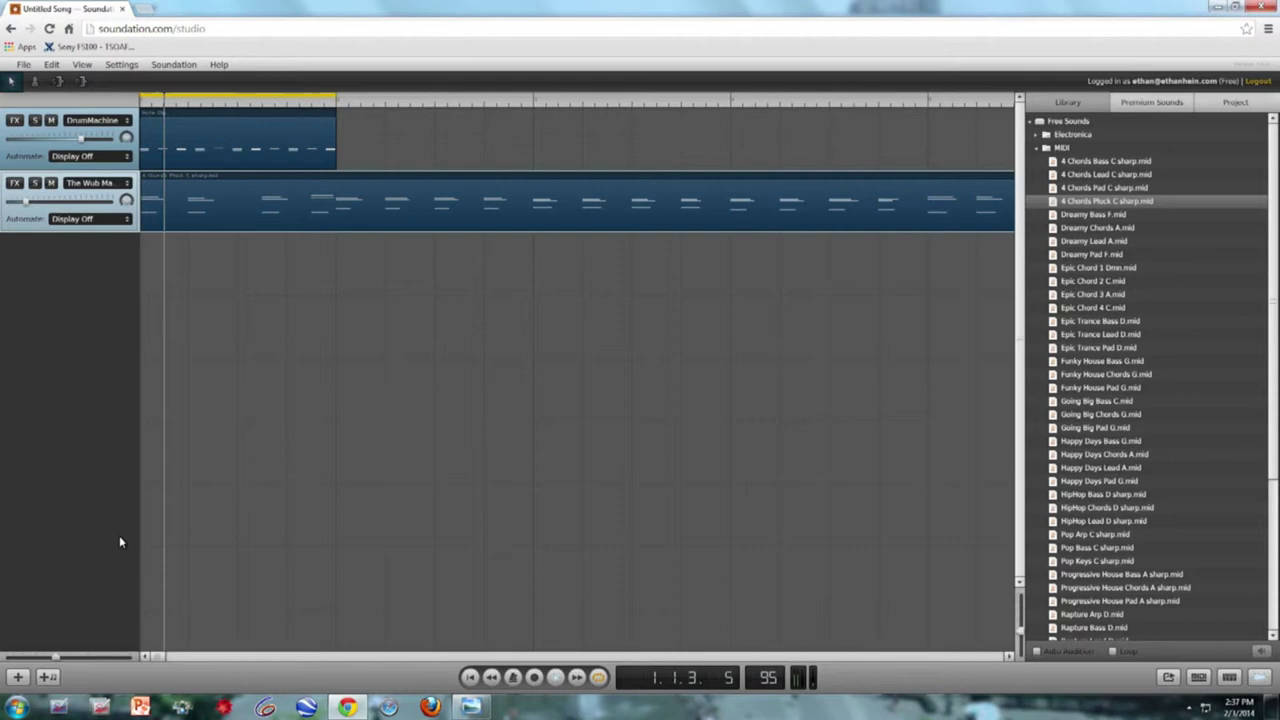
{"action": "left_click", "coordinate": [48, 677]}
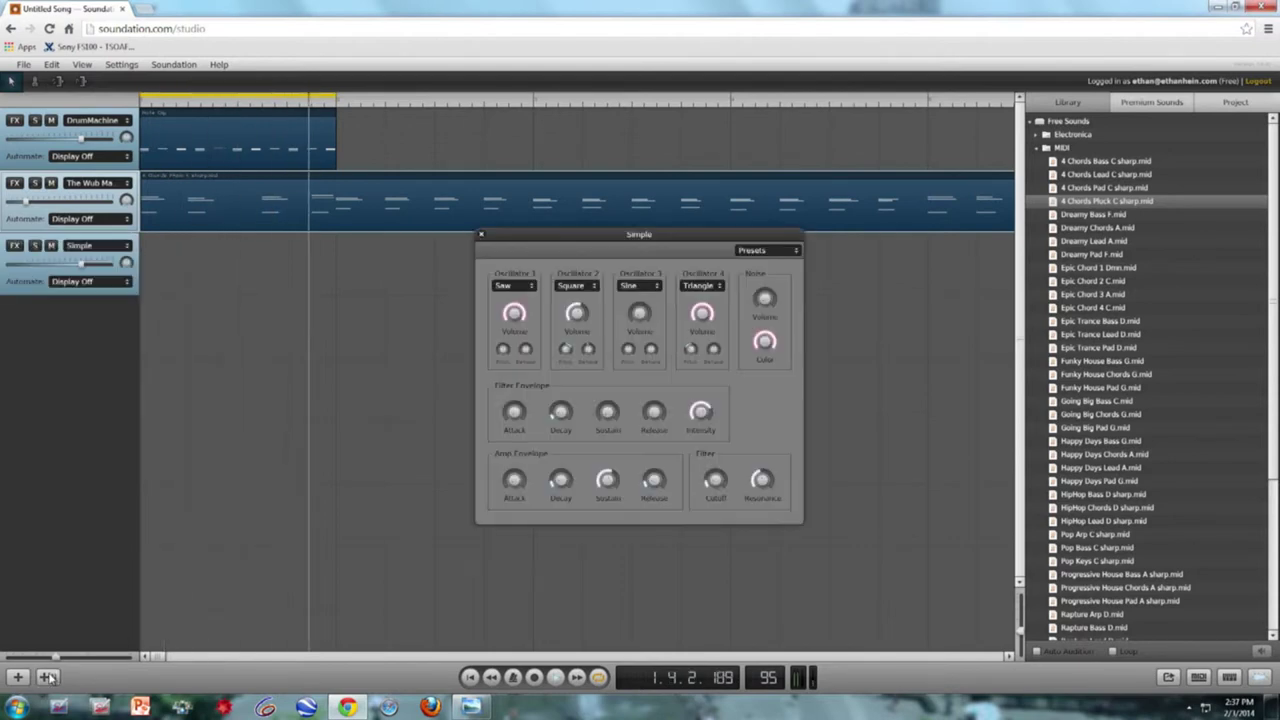
{"action": "left_click", "coordinate": [481, 234]}
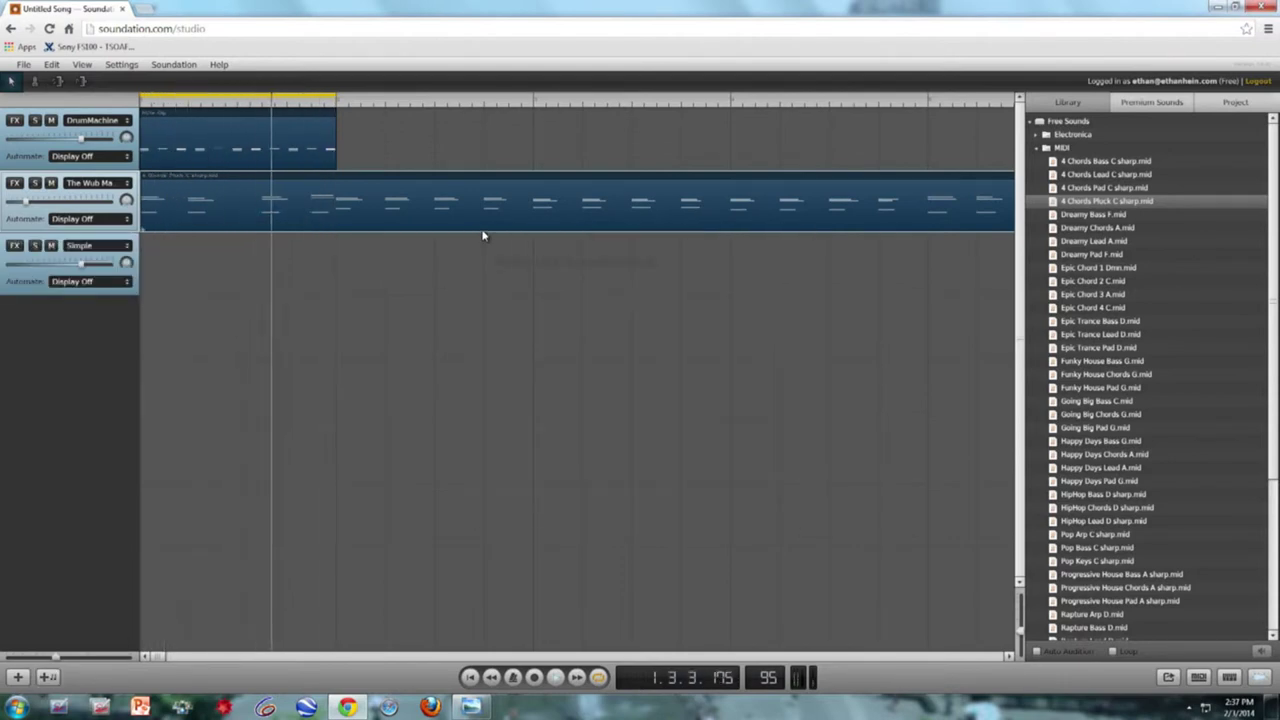
{"action": "right_click", "coordinate": [178, 268]}
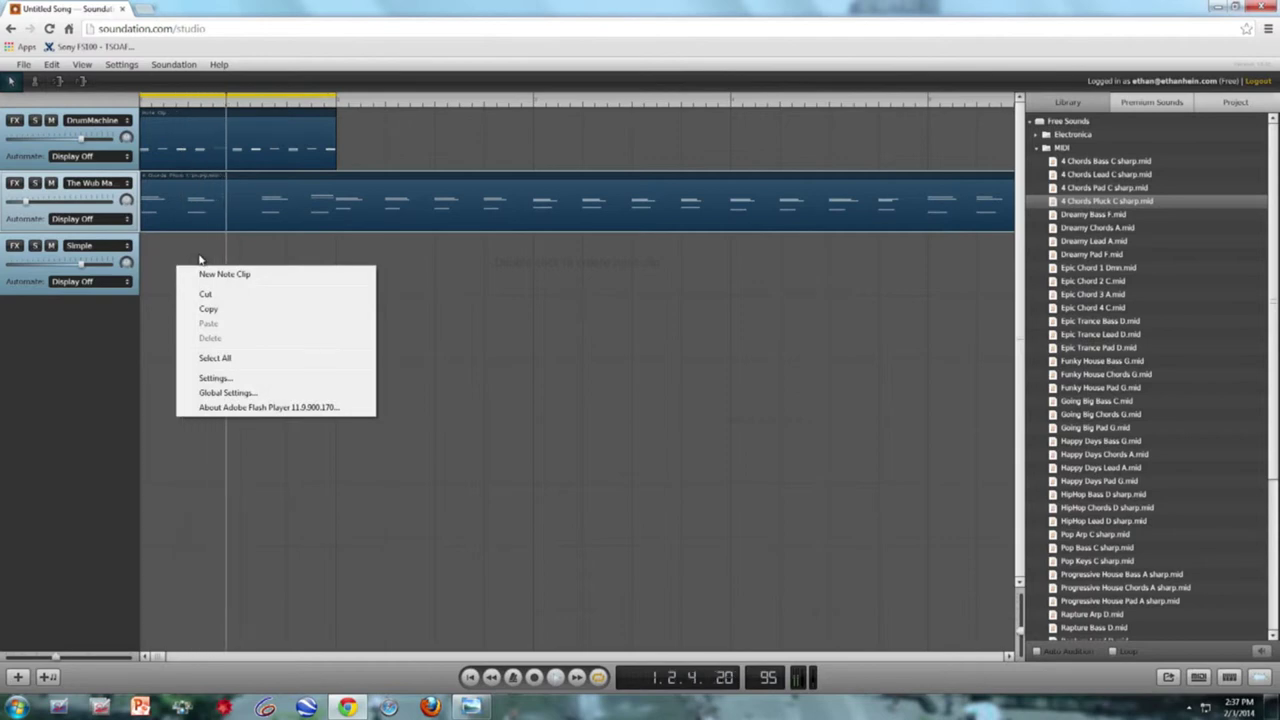
{"action": "left_click", "coordinate": [258, 275]}
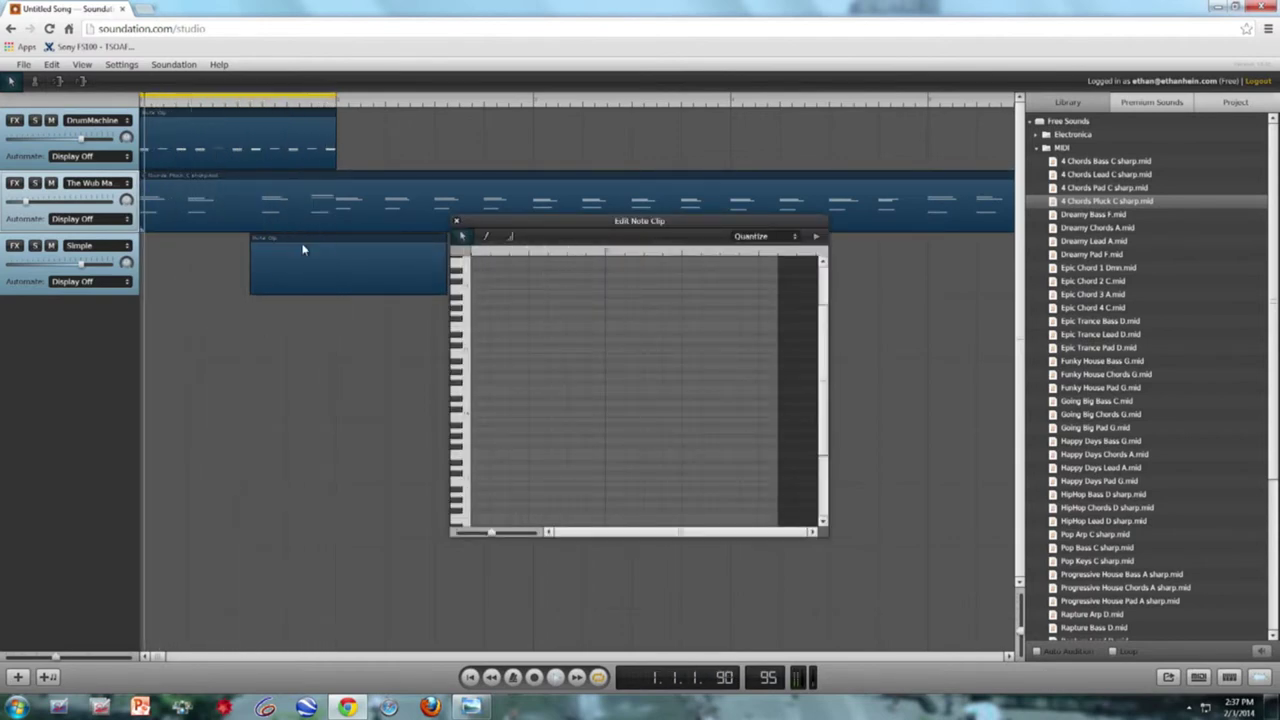
{"action": "left_click_drag", "start_coordinate": [300, 240], "coordinate": [145, 236]}
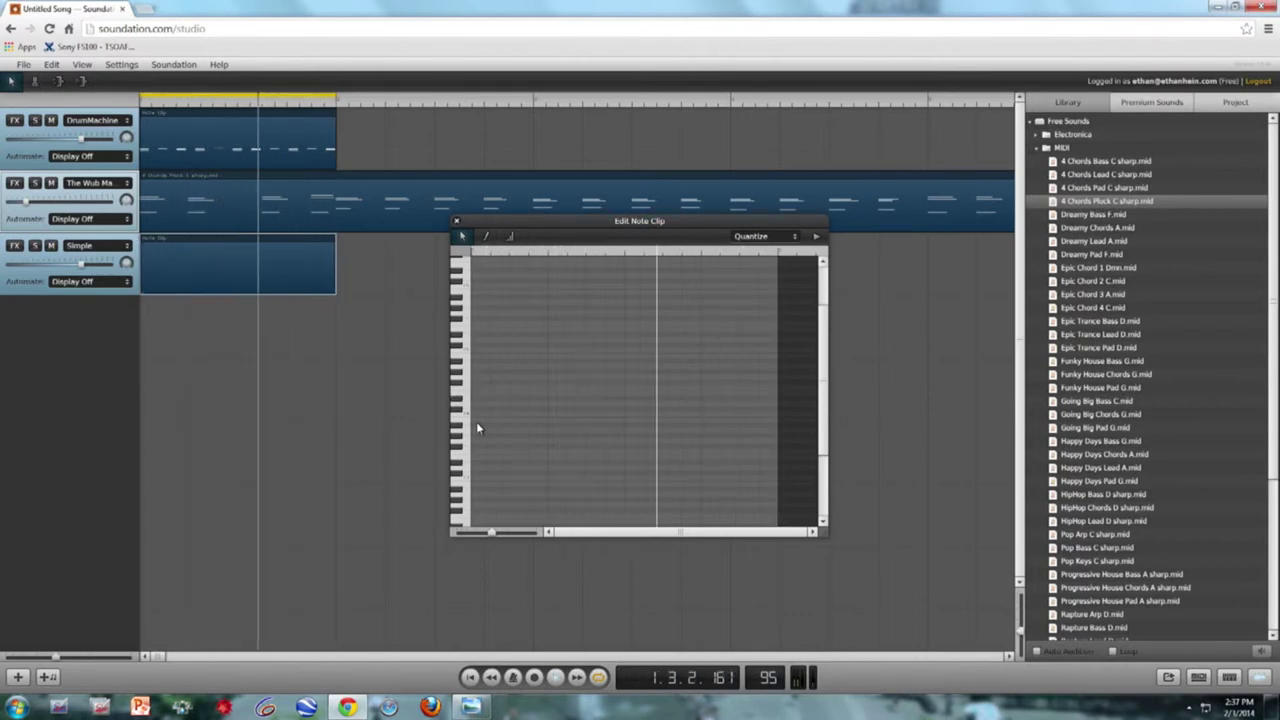
- Draw three short notes on one pitch in the clip and lower the track's volume
{"action": "left_click", "coordinate": [485, 237]}
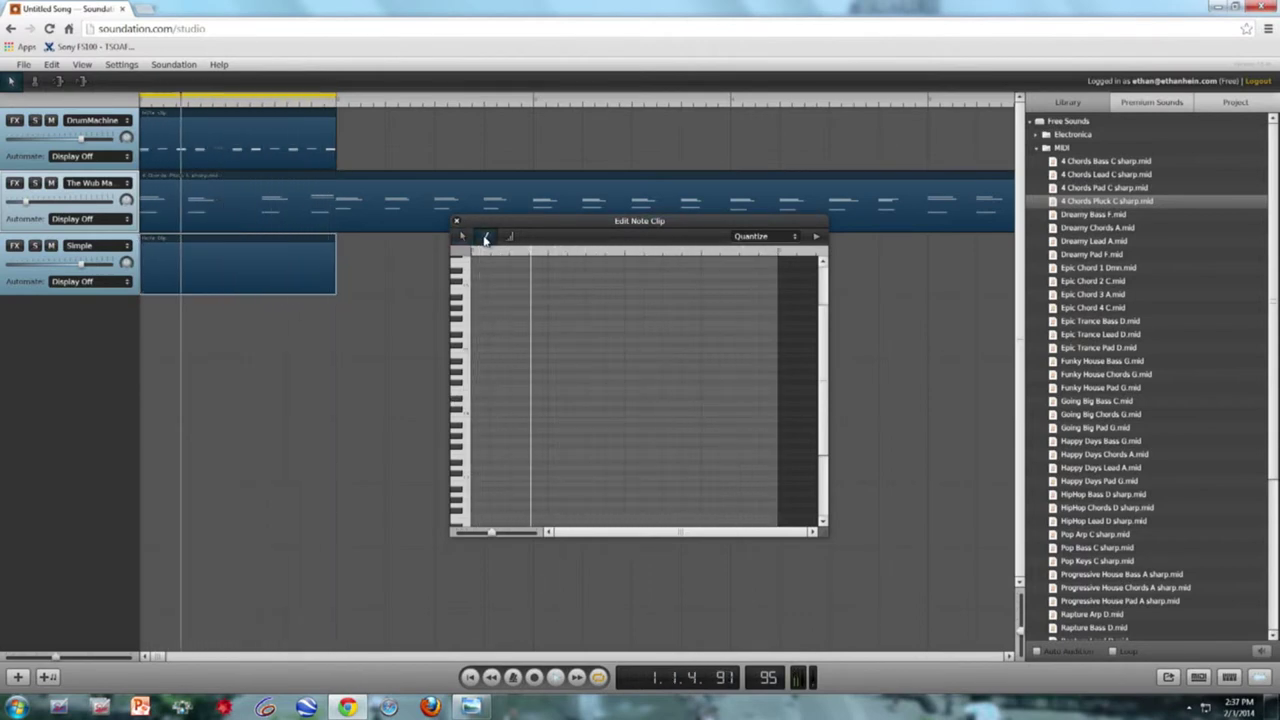
{"action": "left_click", "coordinate": [478, 411]}
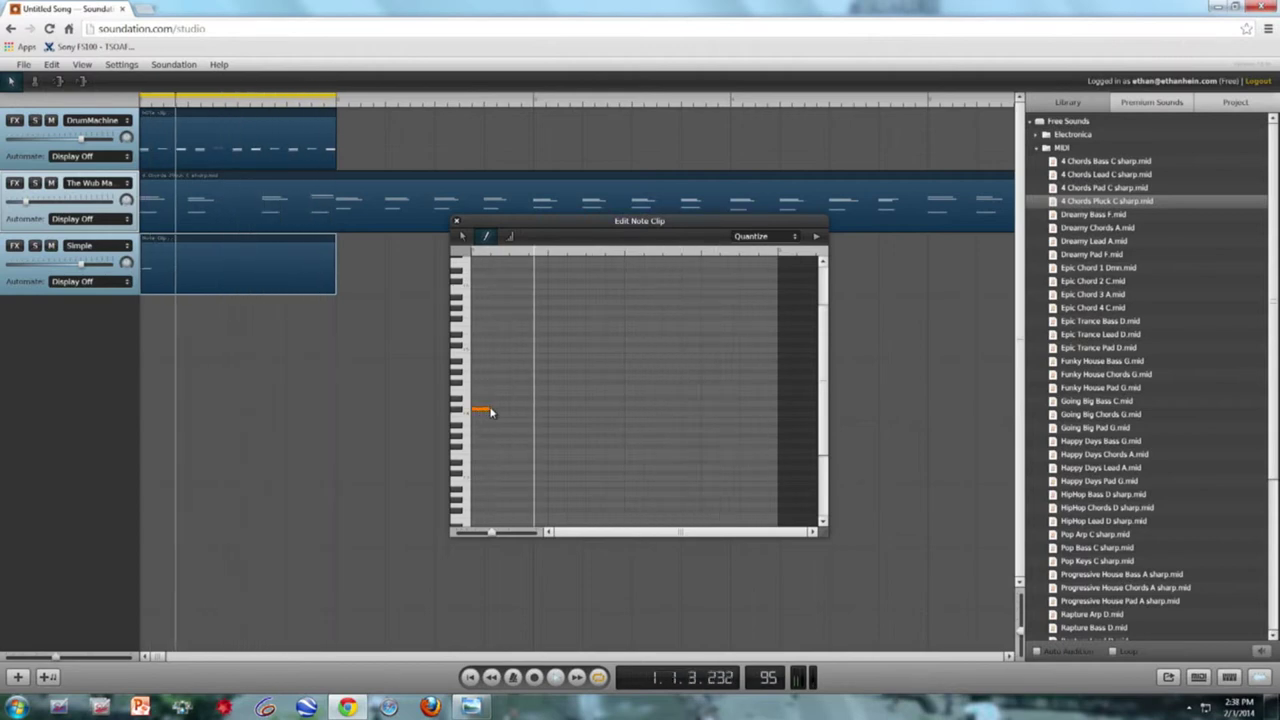
{"action": "left_click", "coordinate": [536, 408]}
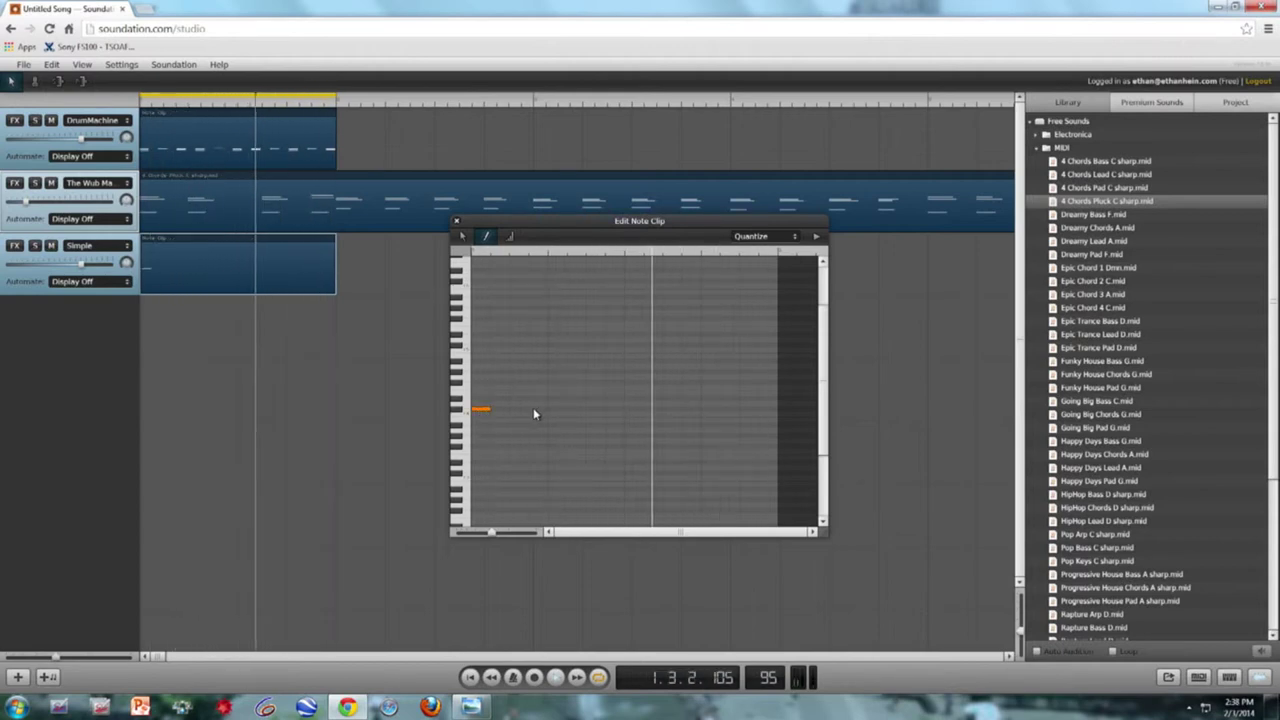
{"action": "left_click", "coordinate": [594, 409]}
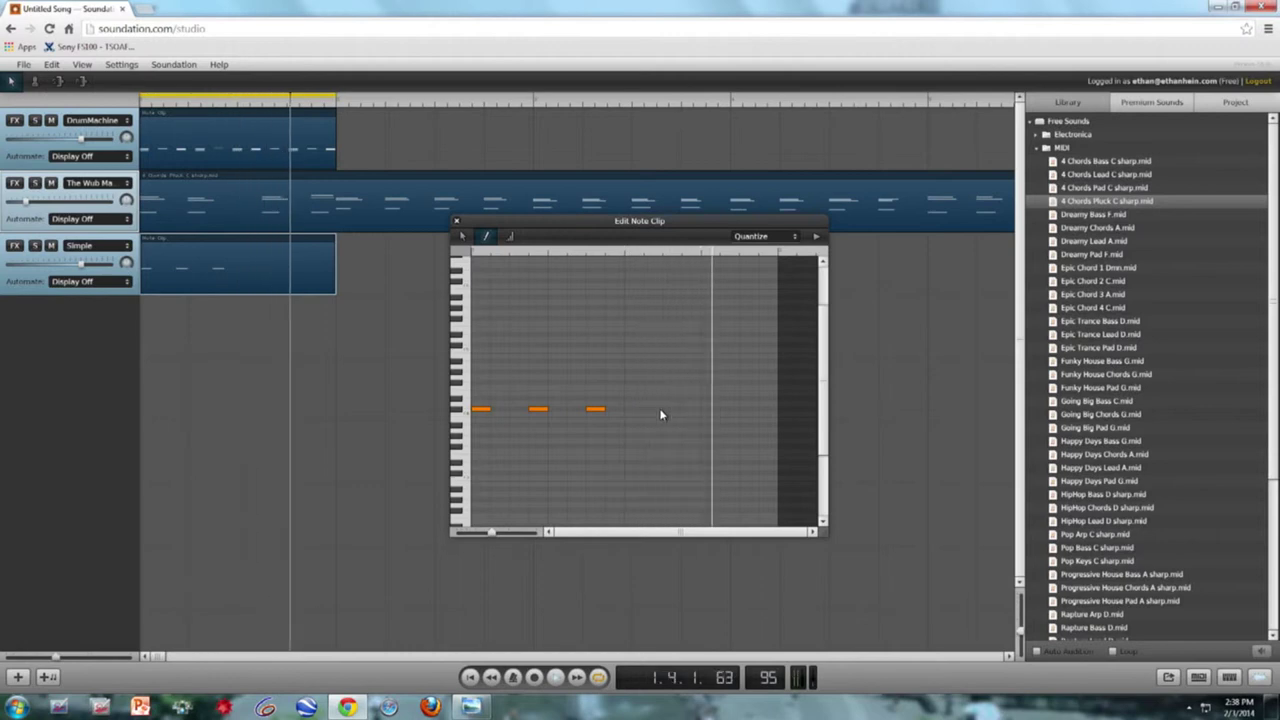
{"action": "left_click", "coordinate": [462, 236]}
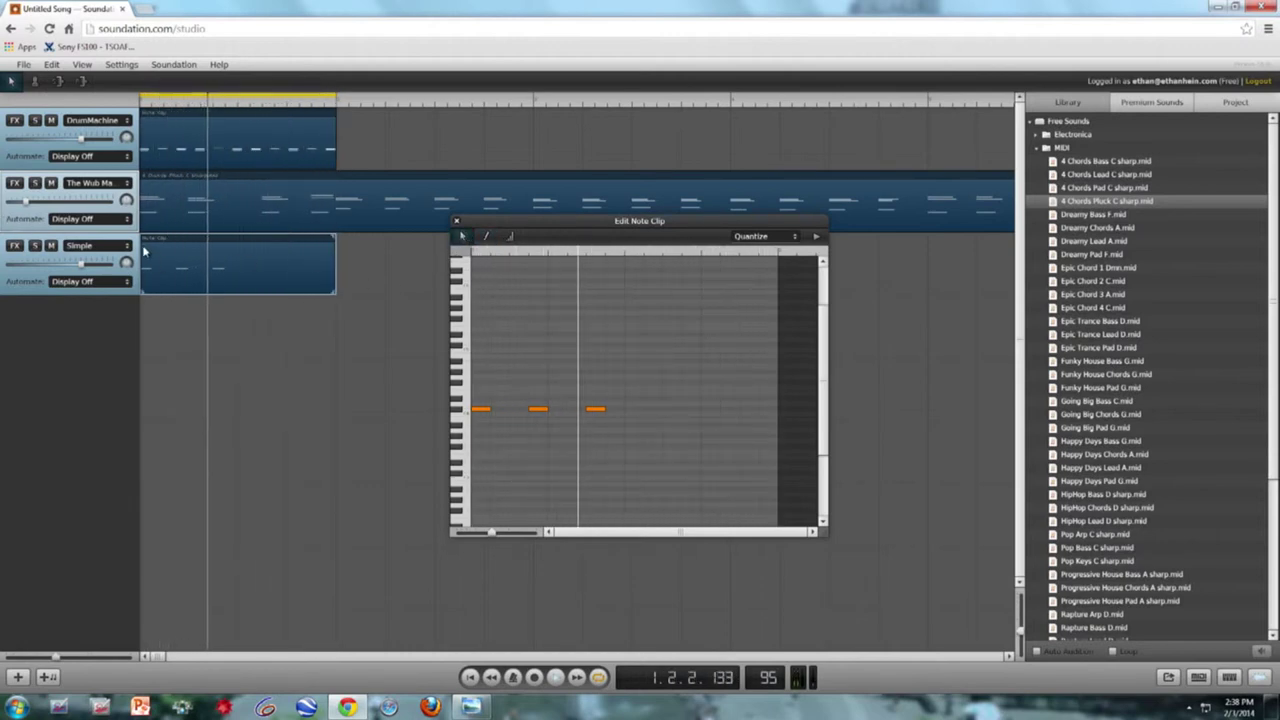
{"action": "left_click_drag", "start_coordinate": [81, 263], "coordinate": [62, 265]}
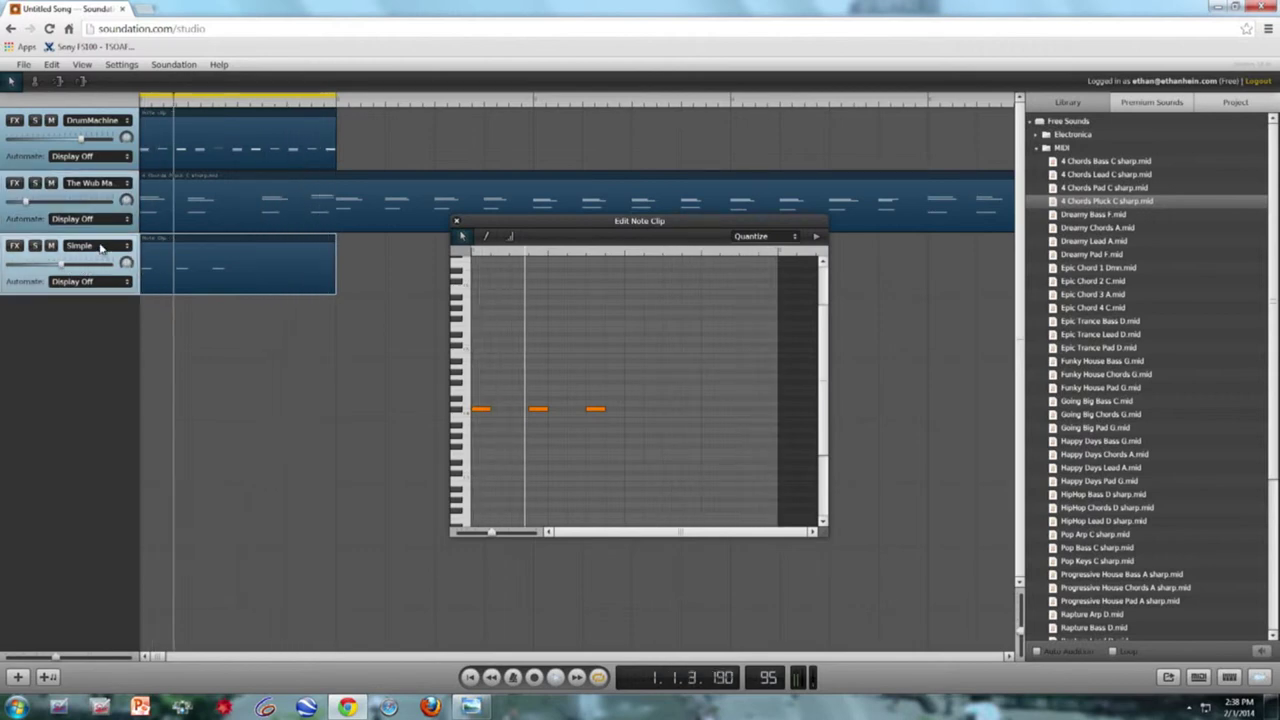
- Load the Moogalicious preset into the third track's Simple synth
{"action": "left_click", "coordinate": [62, 244]}
{"action": "left_click", "coordinate": [62, 244]}
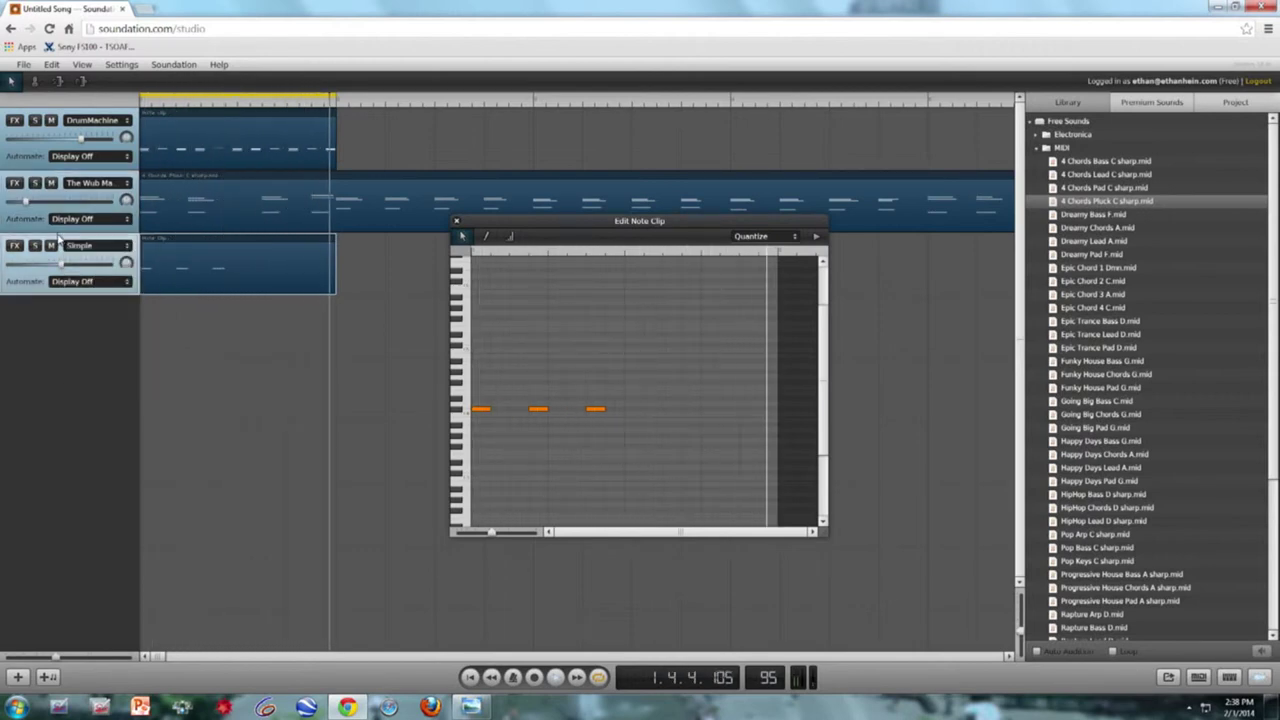
{"action": "left_click", "coordinate": [84, 247]}
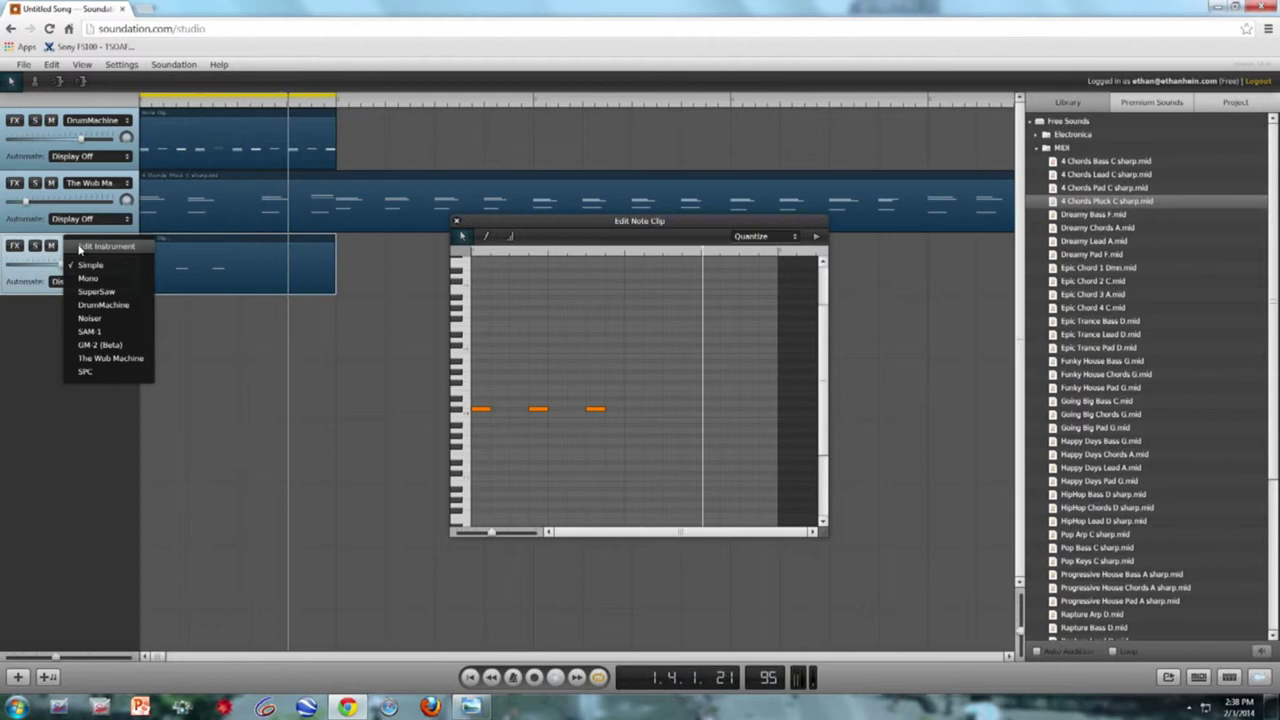
{"action": "left_click", "coordinate": [86, 247]}
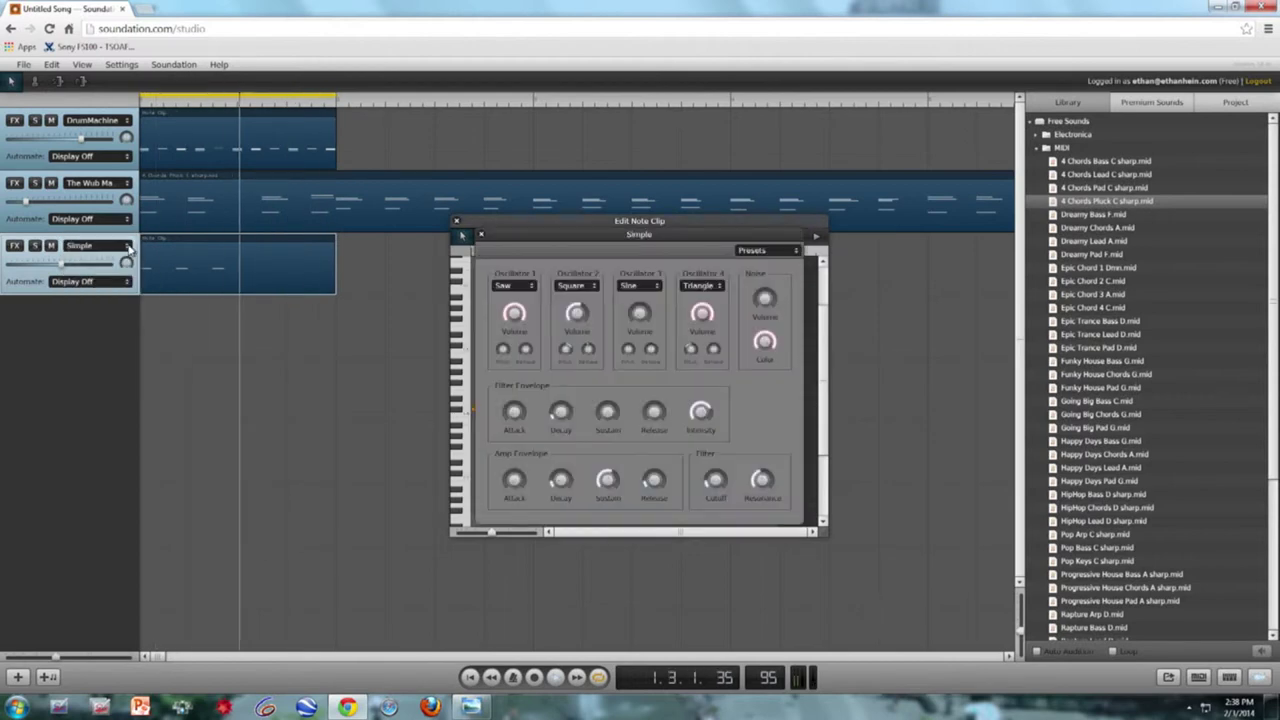
{"action": "left_click", "coordinate": [775, 250]}
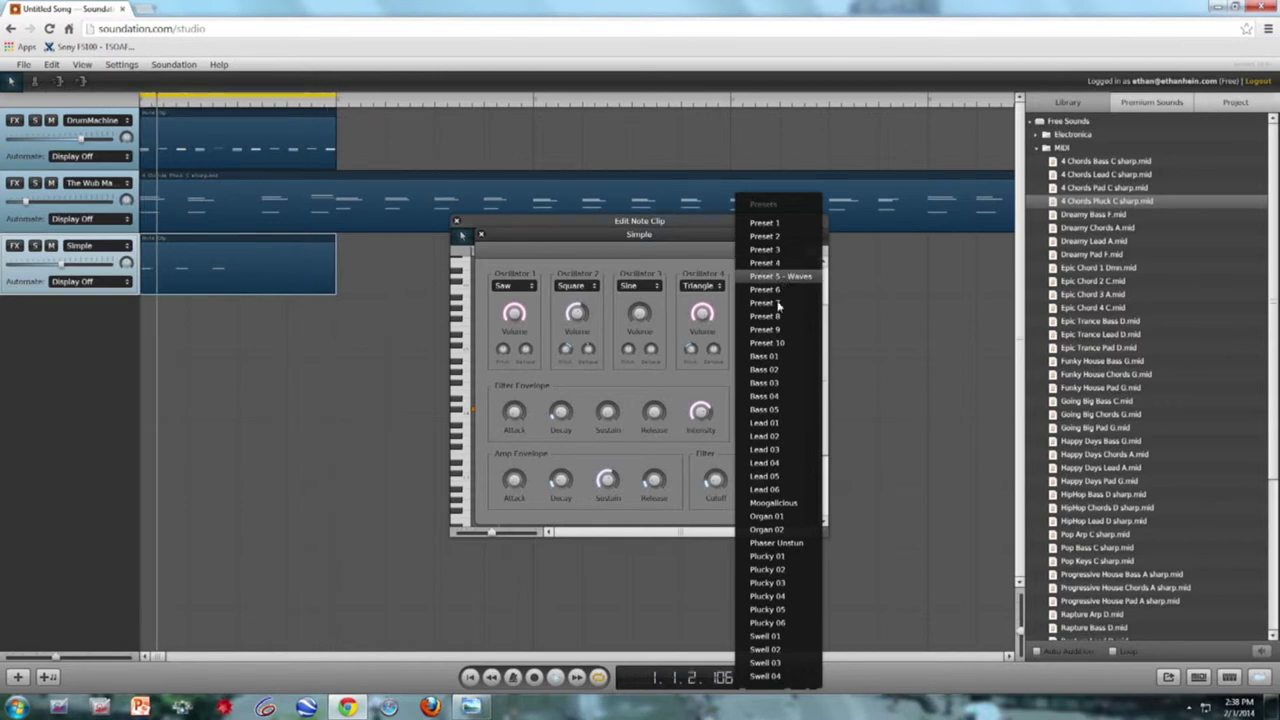
{"action": "left_click", "coordinate": [772, 503]}
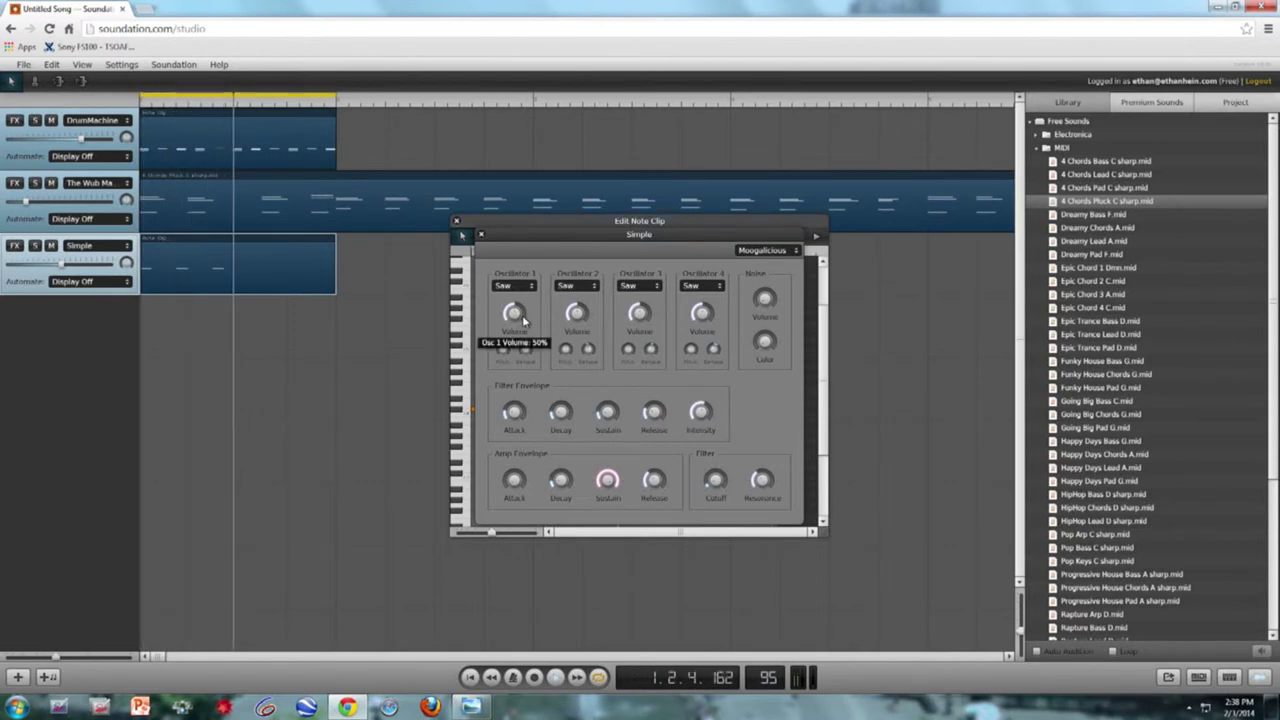
{"action": "mouse_move", "coordinate": [515, 413]}
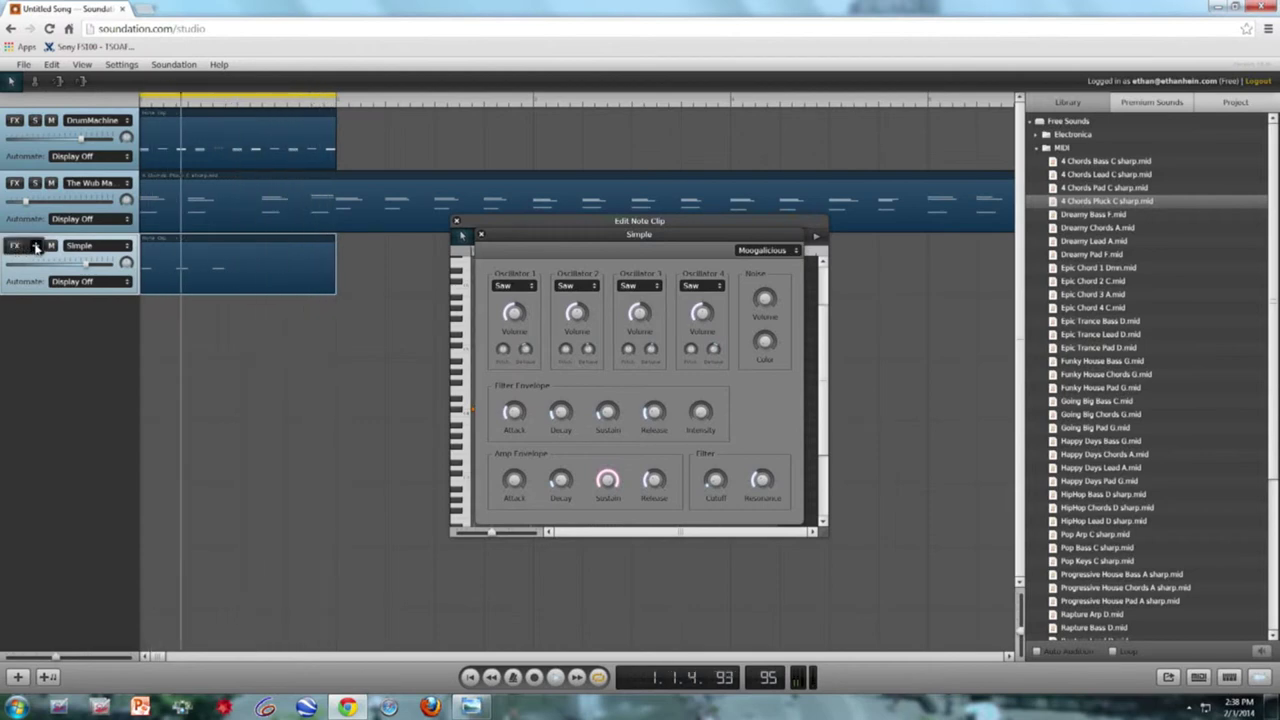
- Add a Reverb effect with the Huge Tail preset to the third track
{"action": "left_click", "coordinate": [16, 245]}
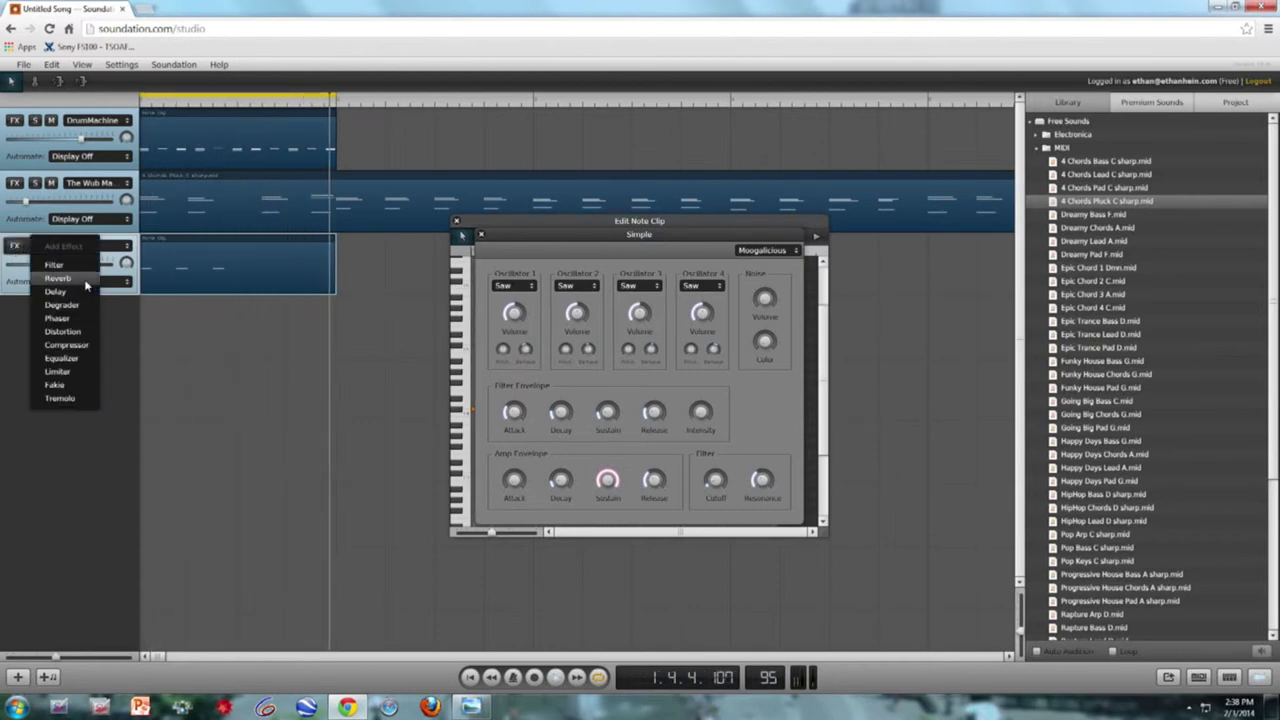
{"action": "left_click", "coordinate": [58, 279]}
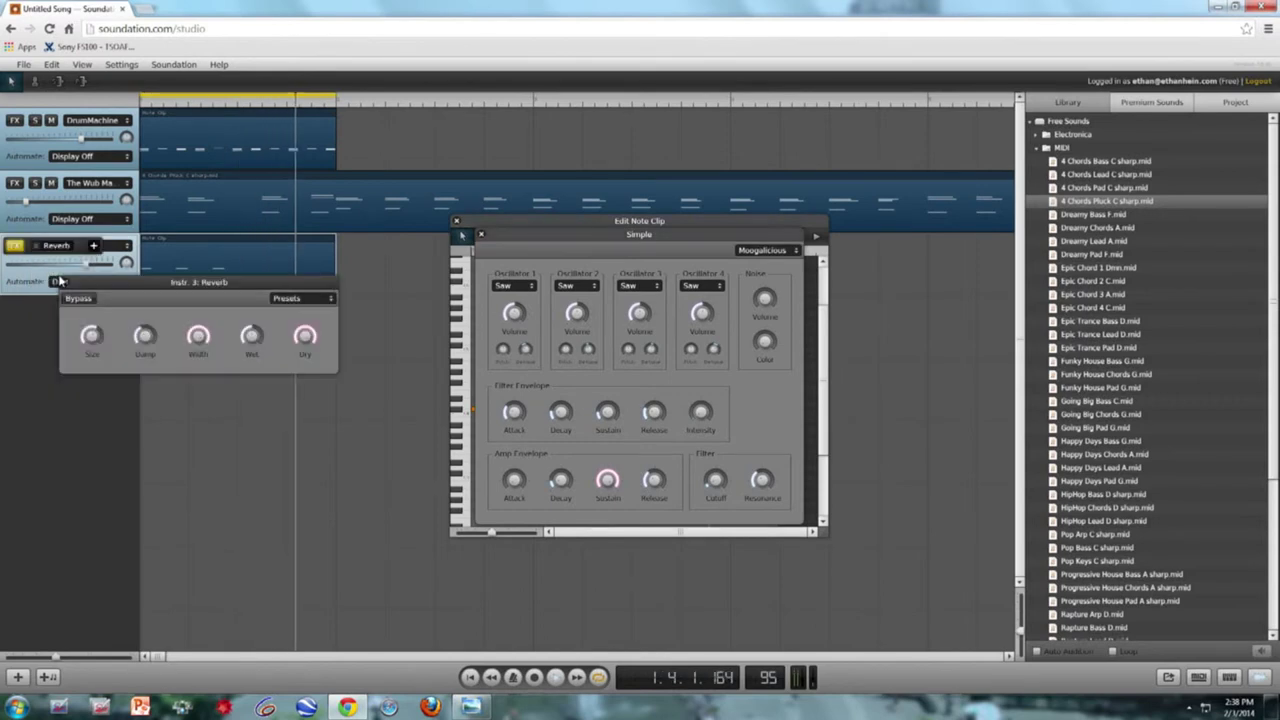
{"action": "left_click", "coordinate": [330, 299]}
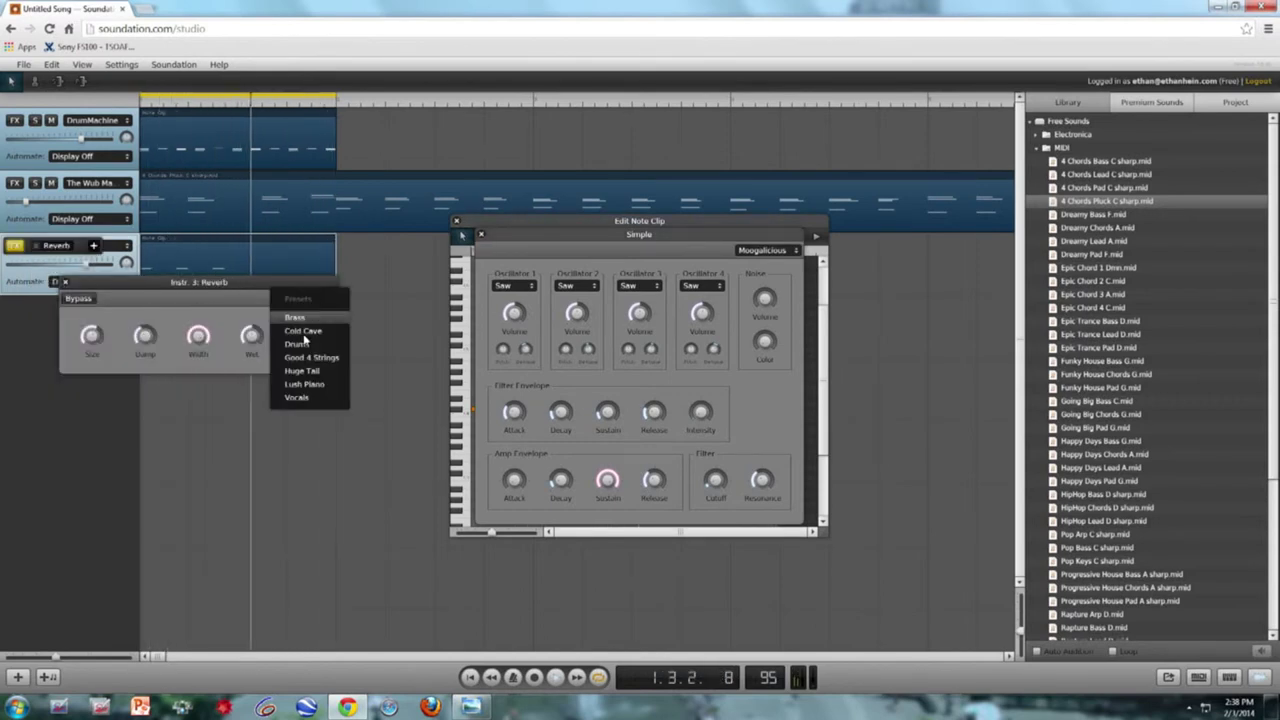
{"action": "left_click", "coordinate": [304, 372]}
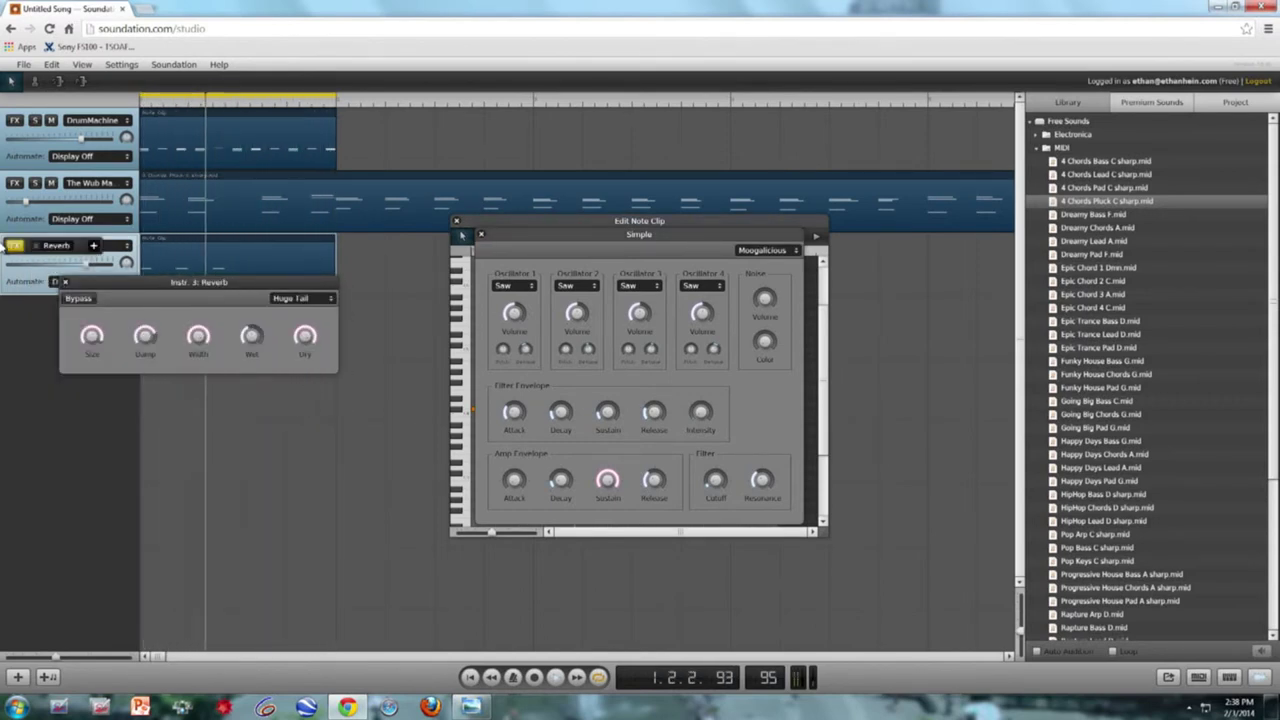
{"action": "left_click", "coordinate": [63, 282]}
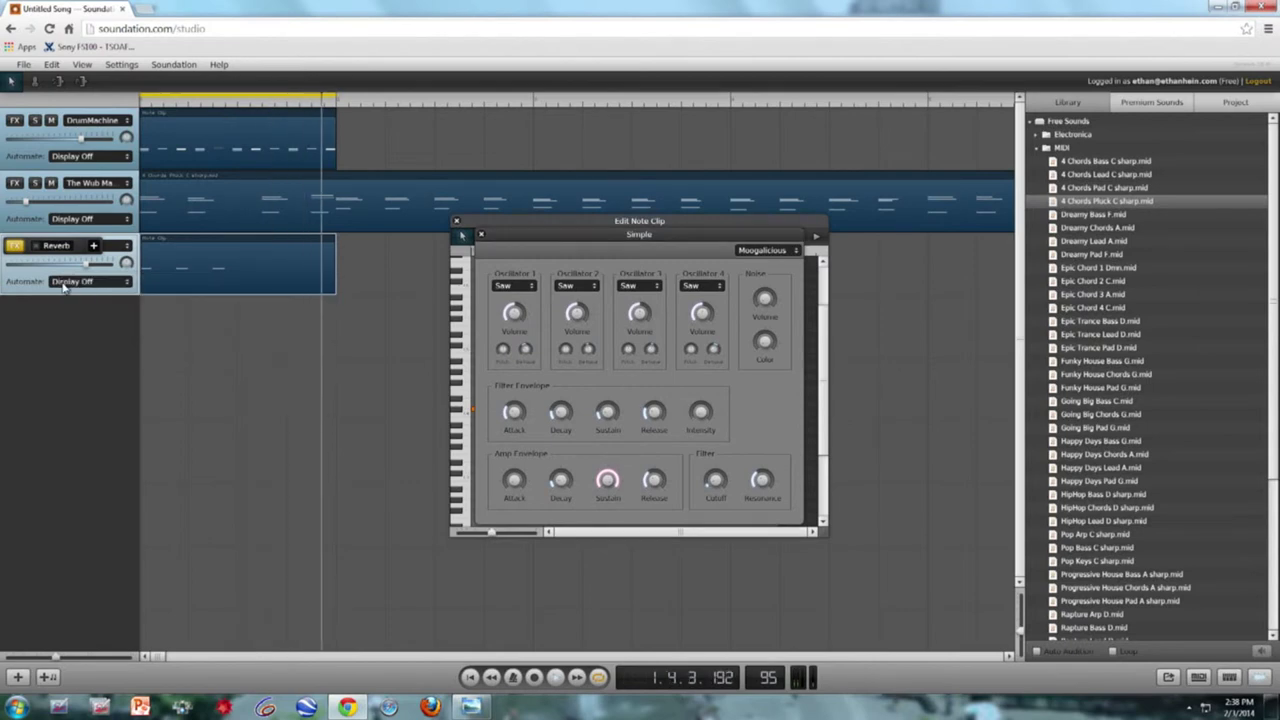
- Lower the third track's volume with its slider
{"action": "left_click", "coordinate": [14, 247]}
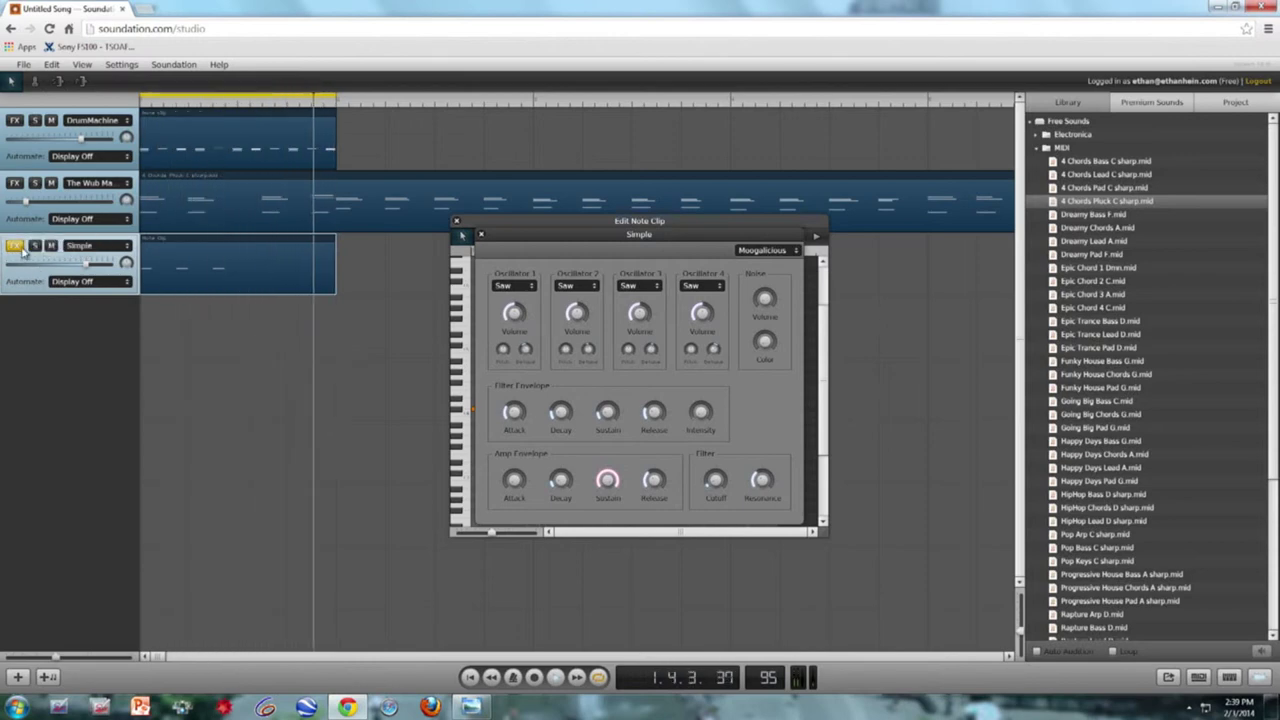
{"action": "left_click", "coordinate": [15, 246]}
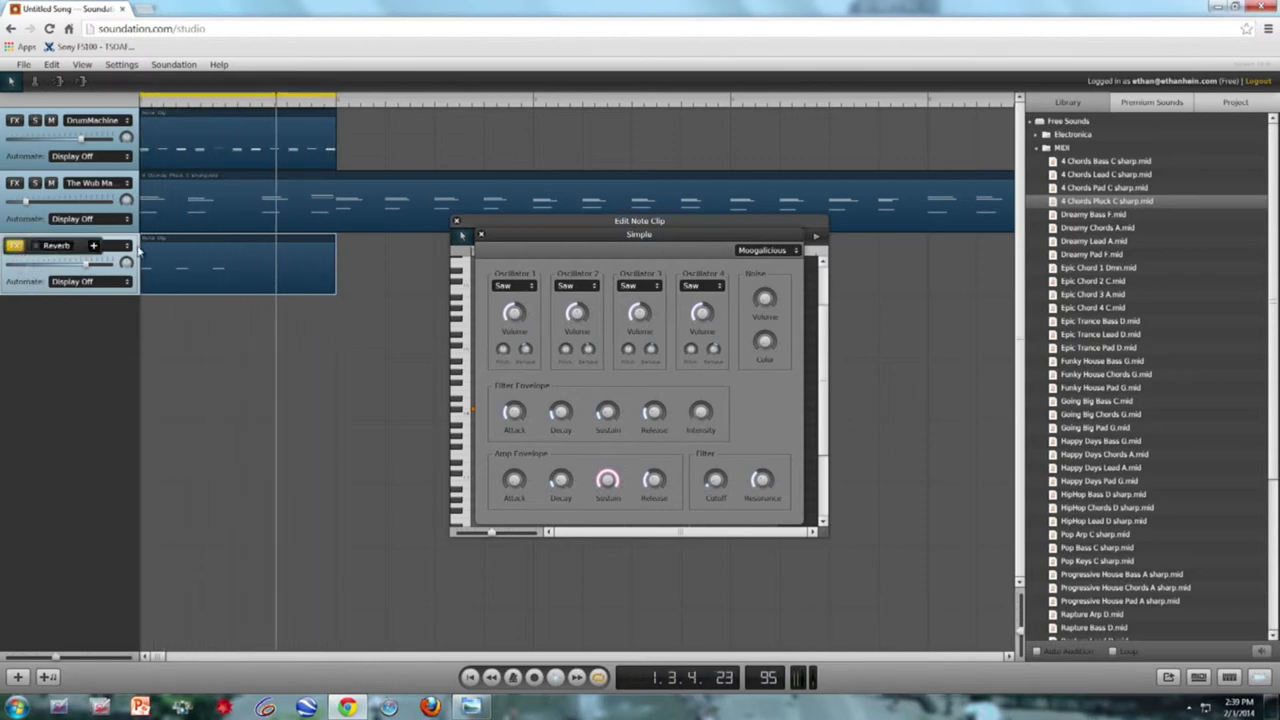
{"action": "left_click_drag", "start_coordinate": [88, 264], "coordinate": [65, 264]}
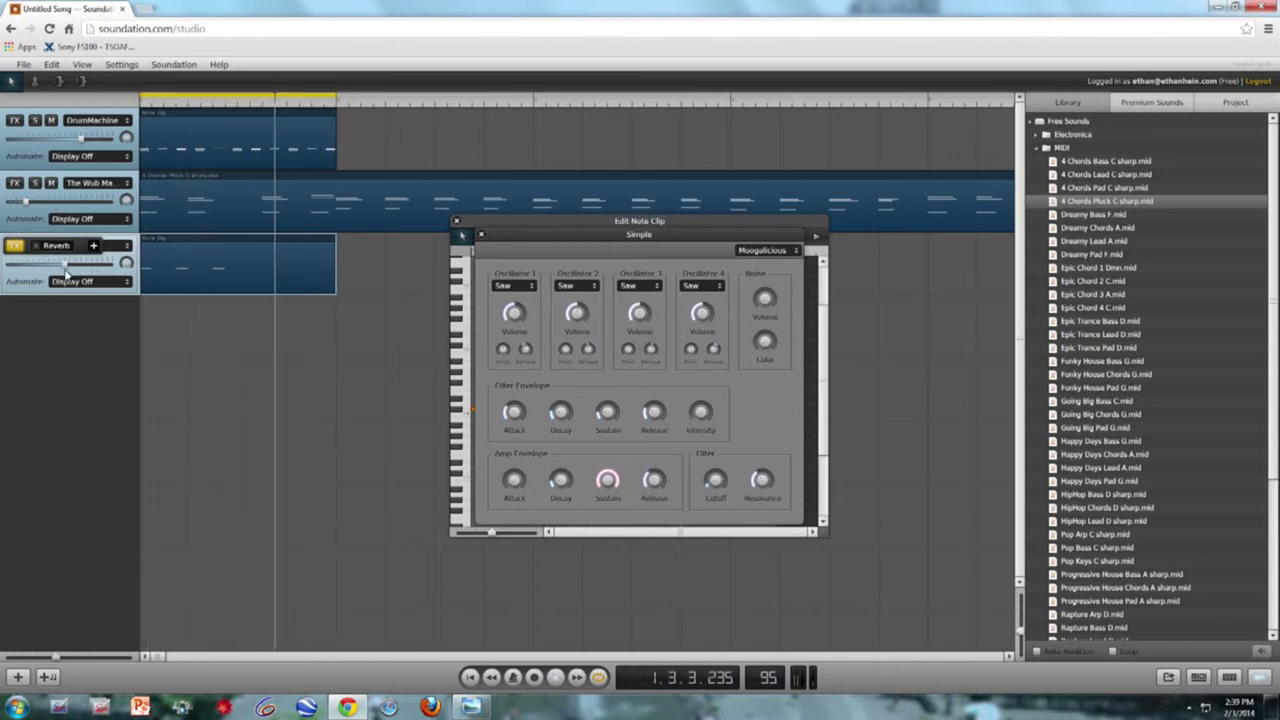
{"action": "left_click", "coordinate": [67, 147]}
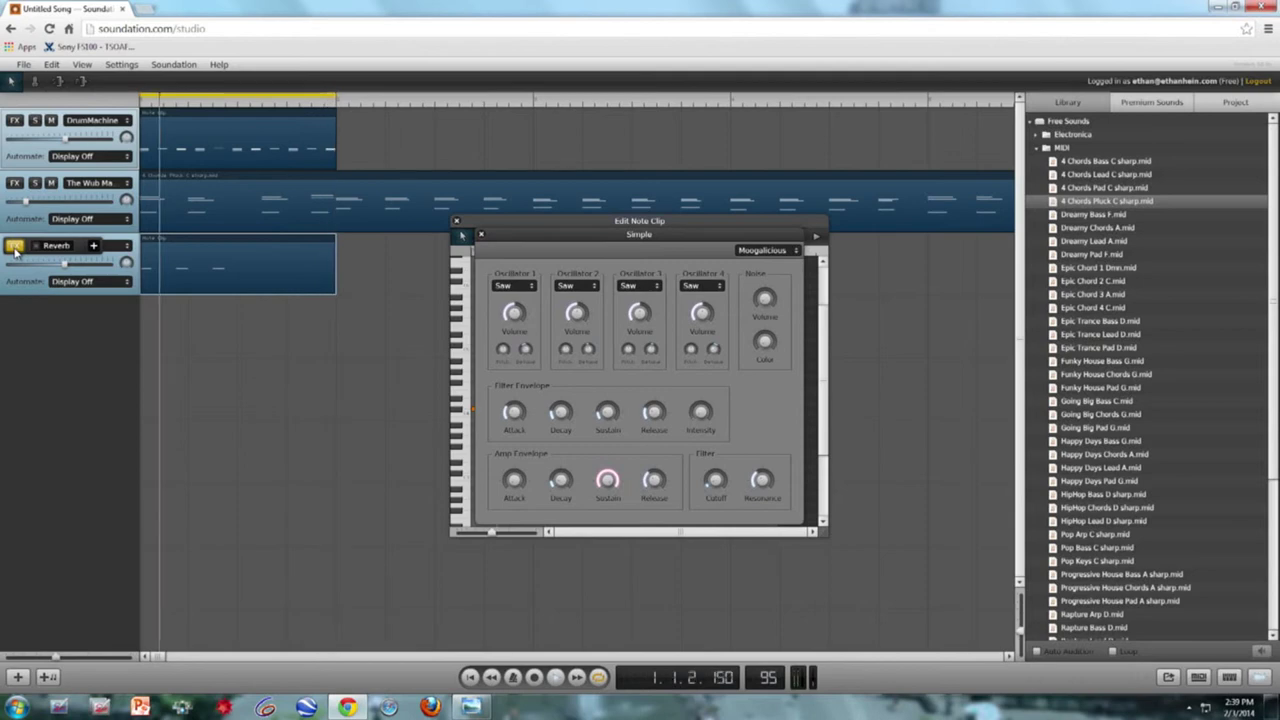
- Add a fourth instrument track and switch it from Simple to the SPC sampler
{"action": "left_click", "coordinate": [16, 268]}
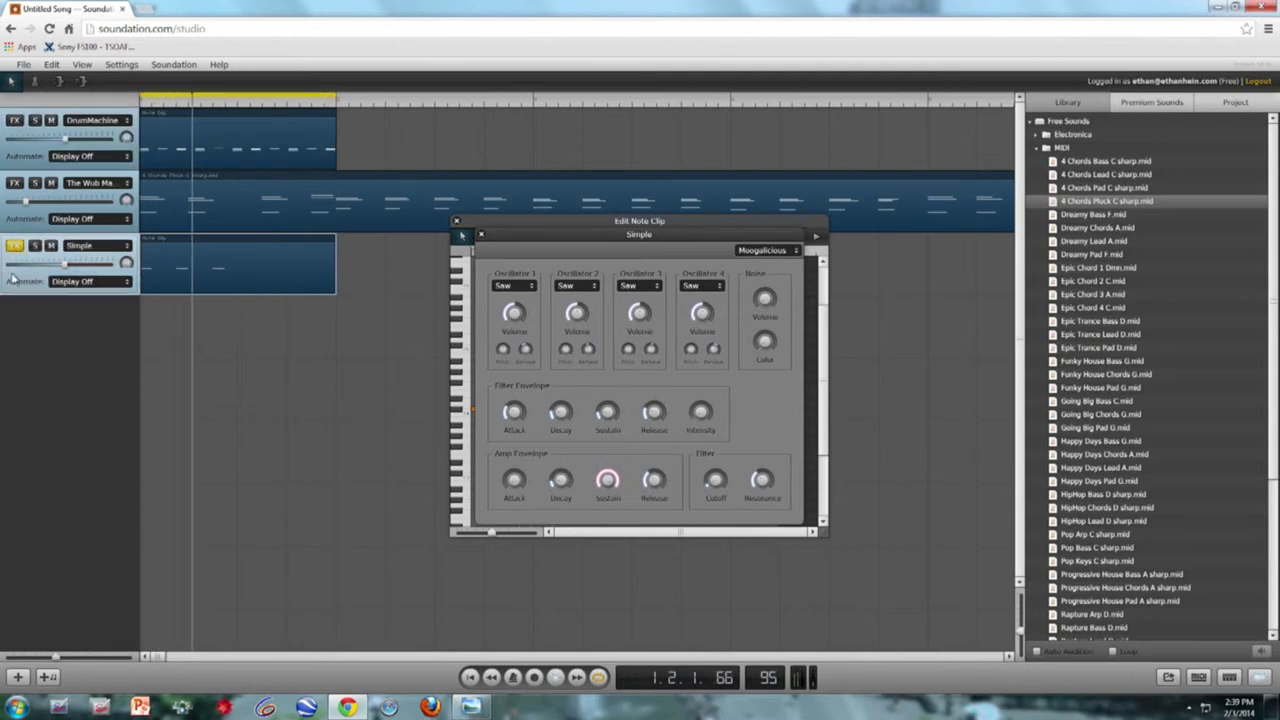
{"action": "left_click", "coordinate": [46, 677]}
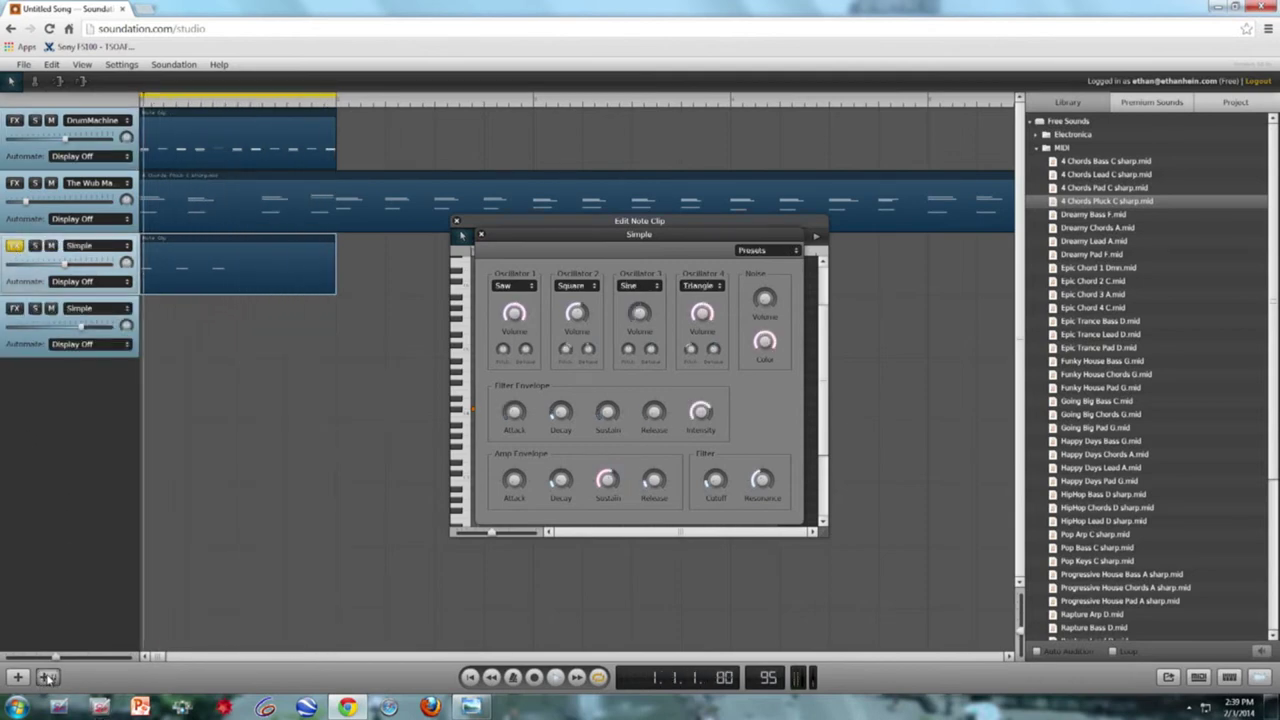
{"action": "left_click", "coordinate": [115, 308]}
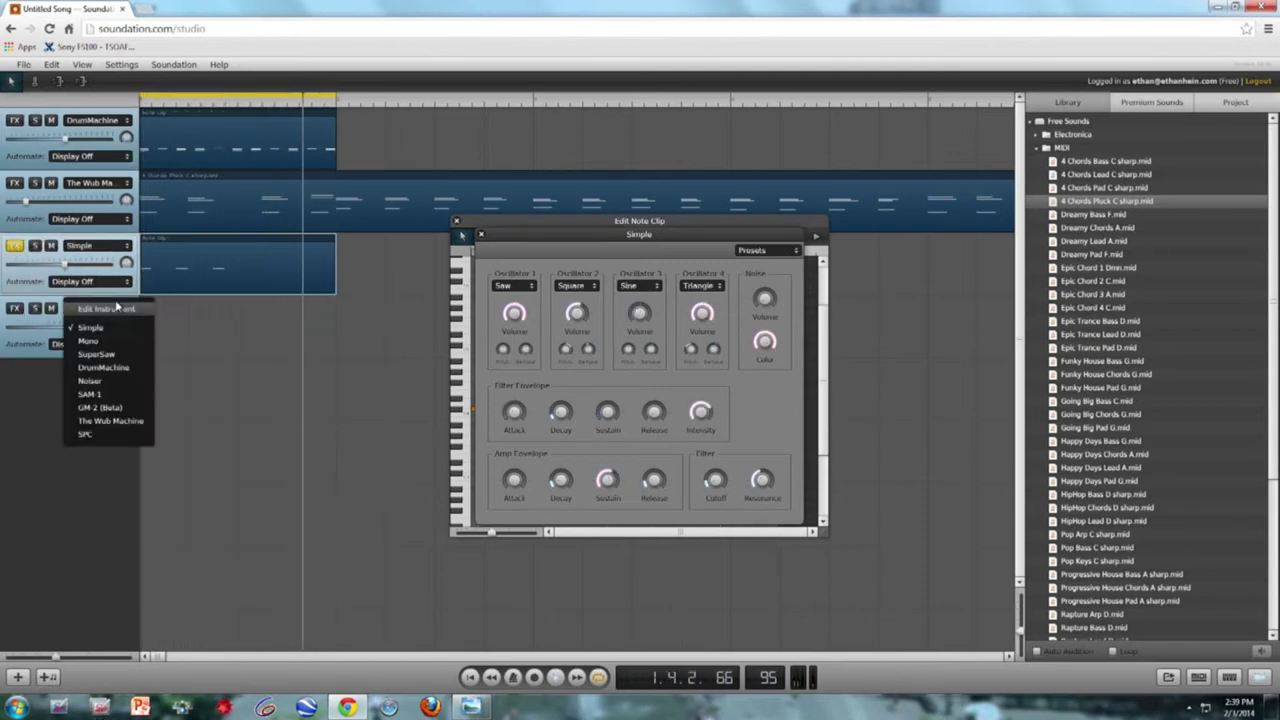
{"action": "left_click", "coordinate": [101, 435]}
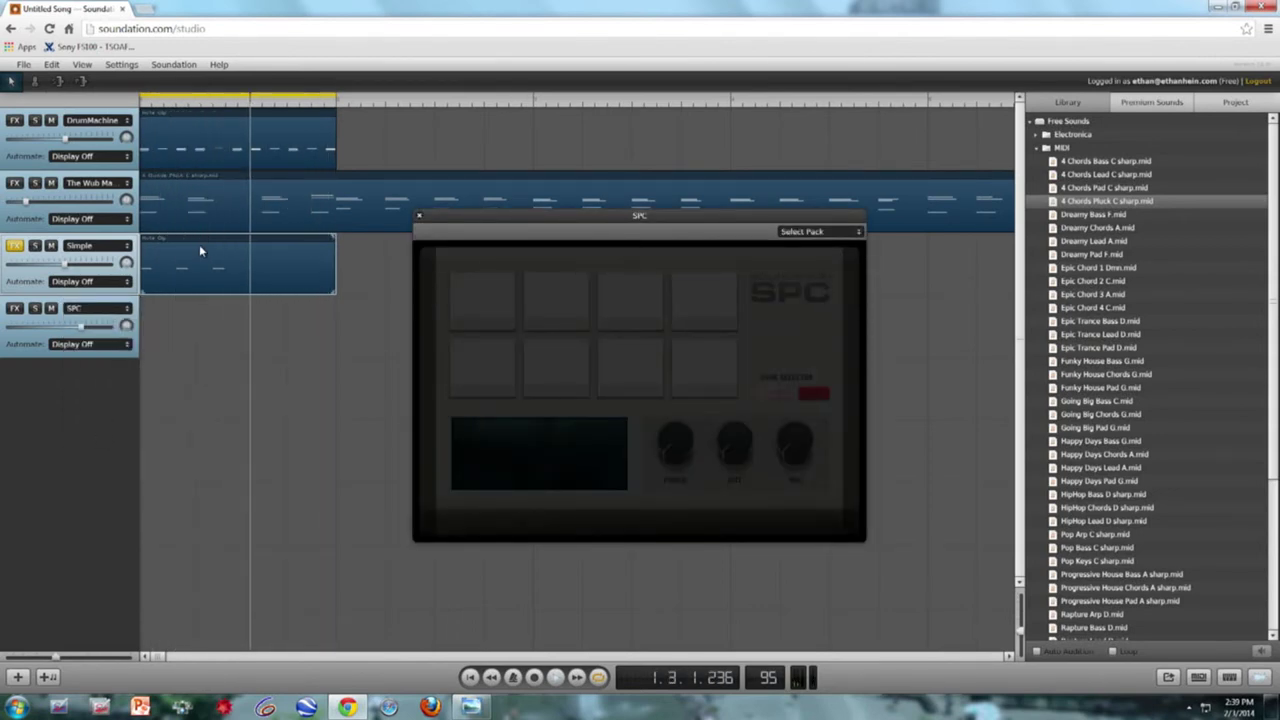
- Create a new note clip on the SPC track and draw one note in it
{"action": "right_click", "coordinate": [147, 322]}
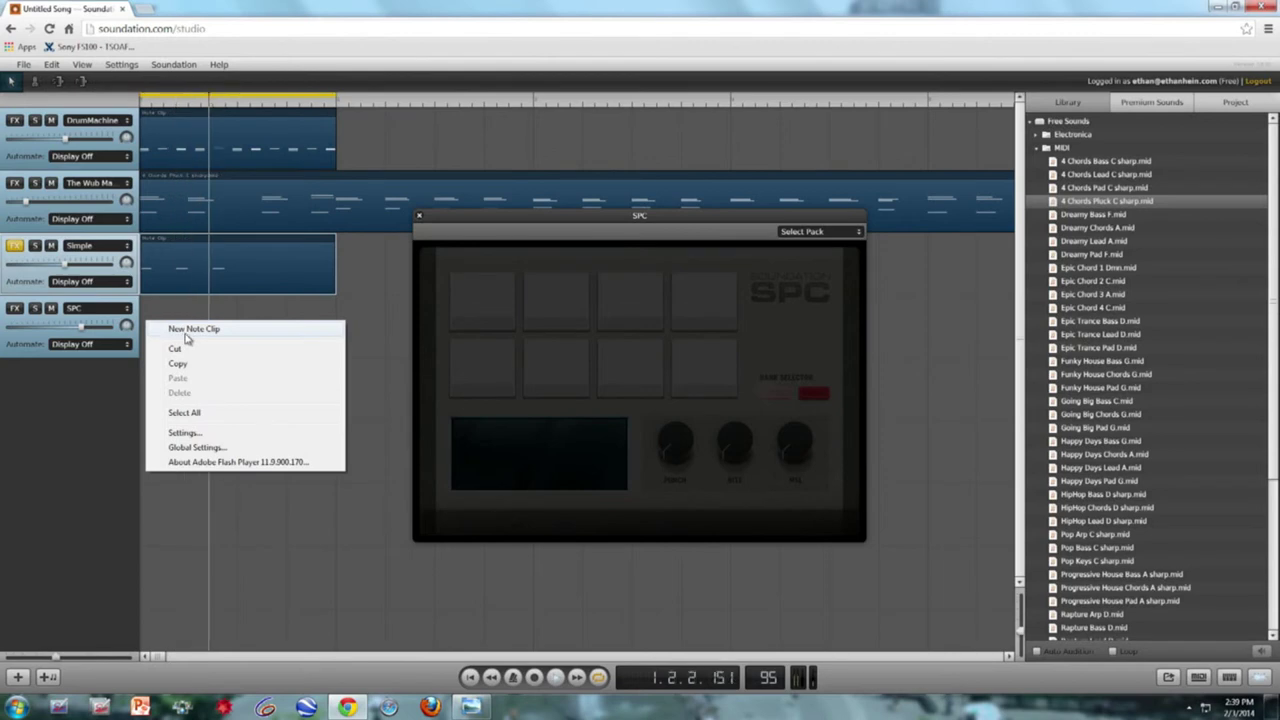
{"action": "left_click", "coordinate": [186, 330]}
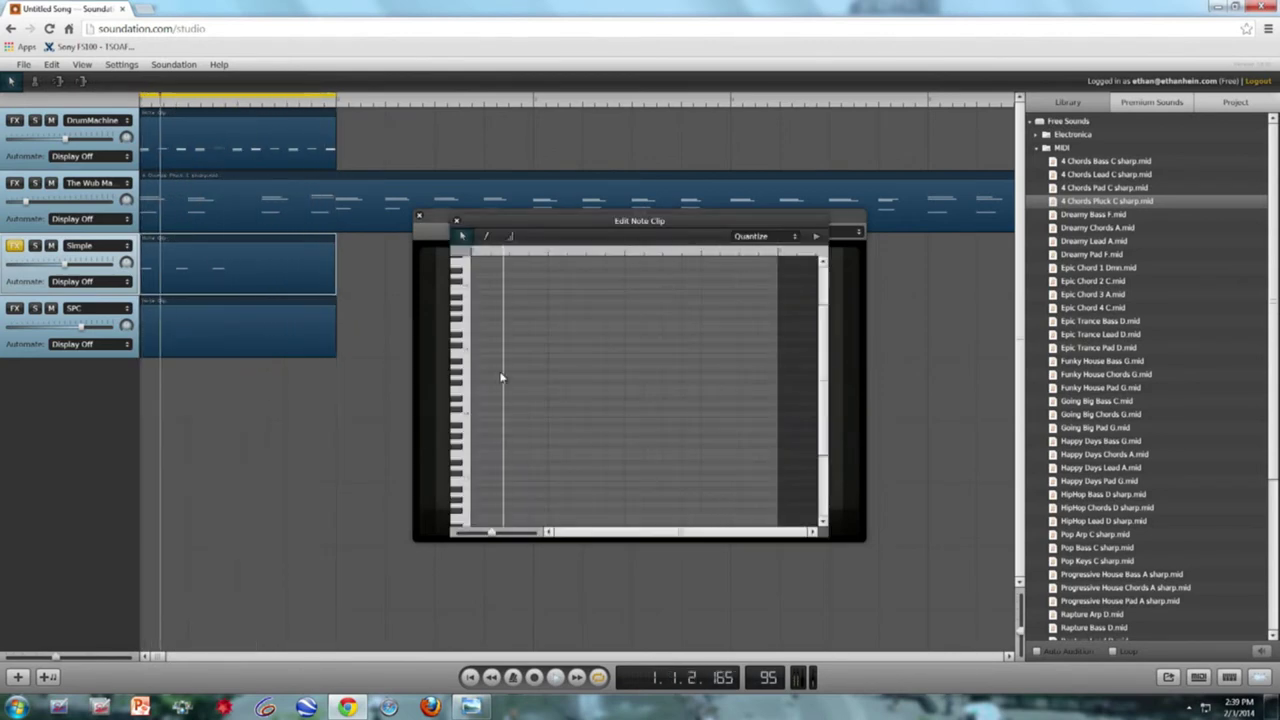
{"action": "left_click_drag", "start_coordinate": [511, 218], "coordinate": [442, 315]}
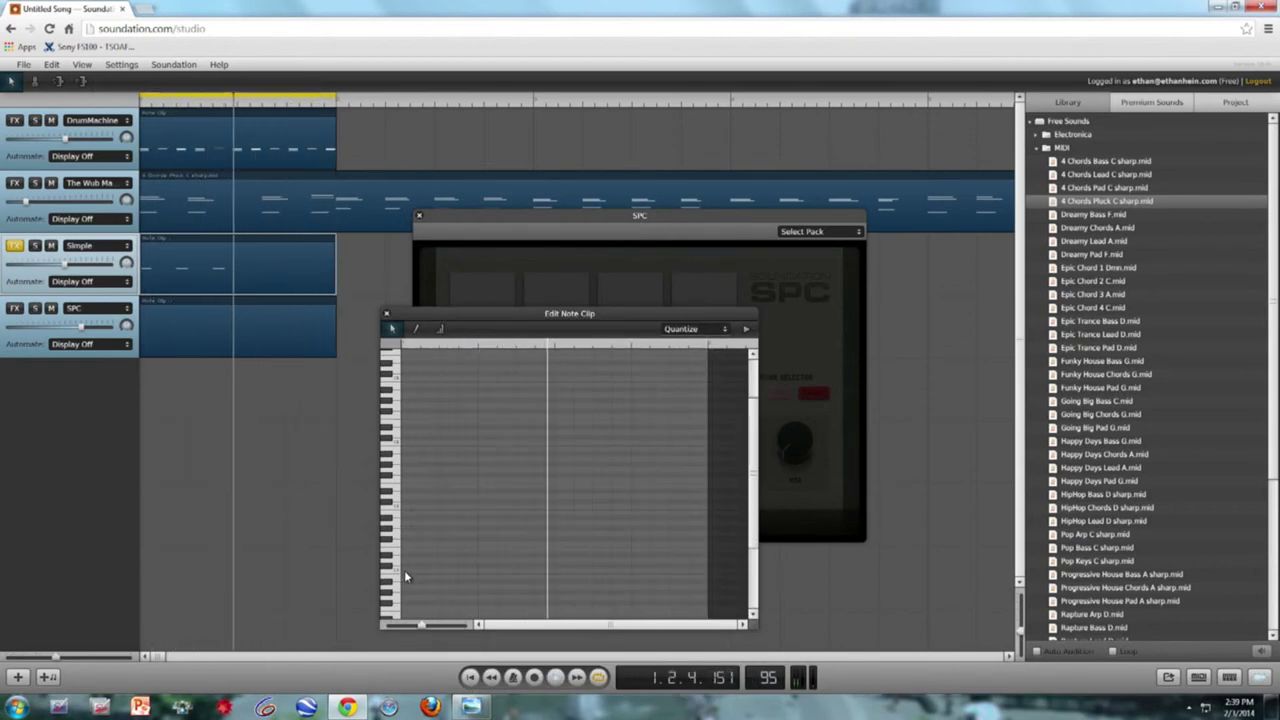
{"action": "left_click", "coordinate": [417, 330]}
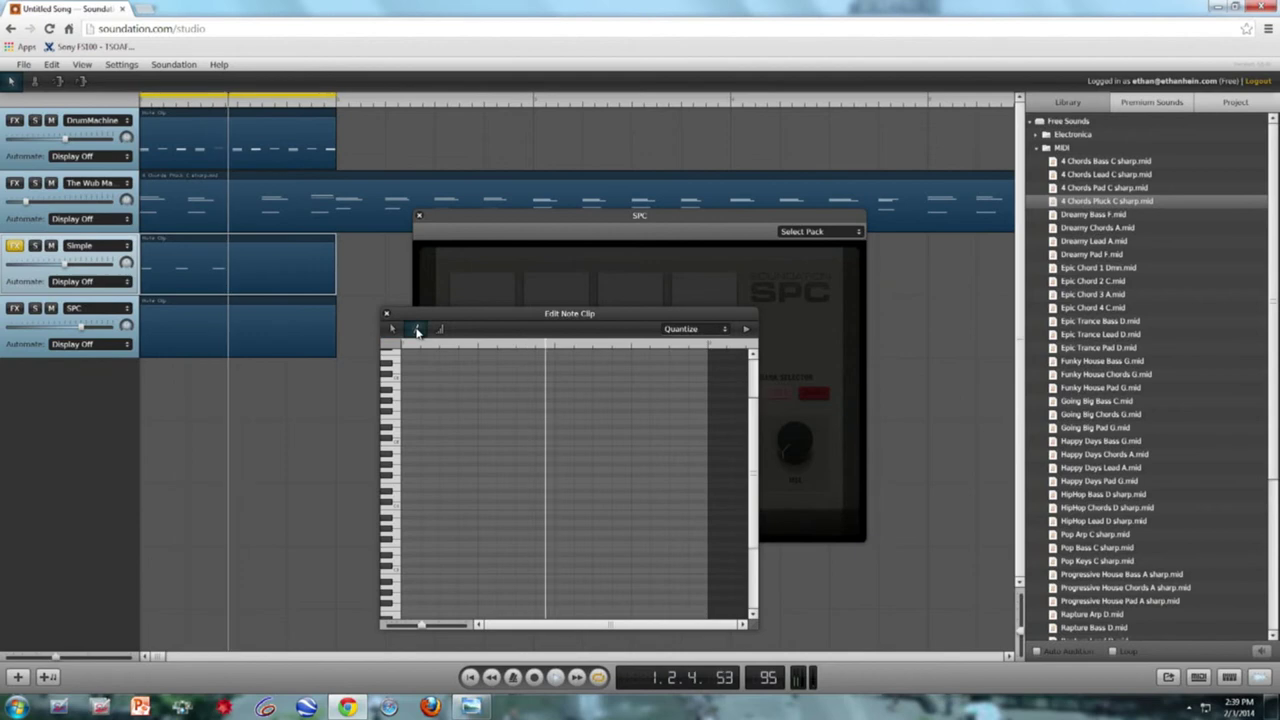
{"action": "left_click", "coordinate": [409, 569]}
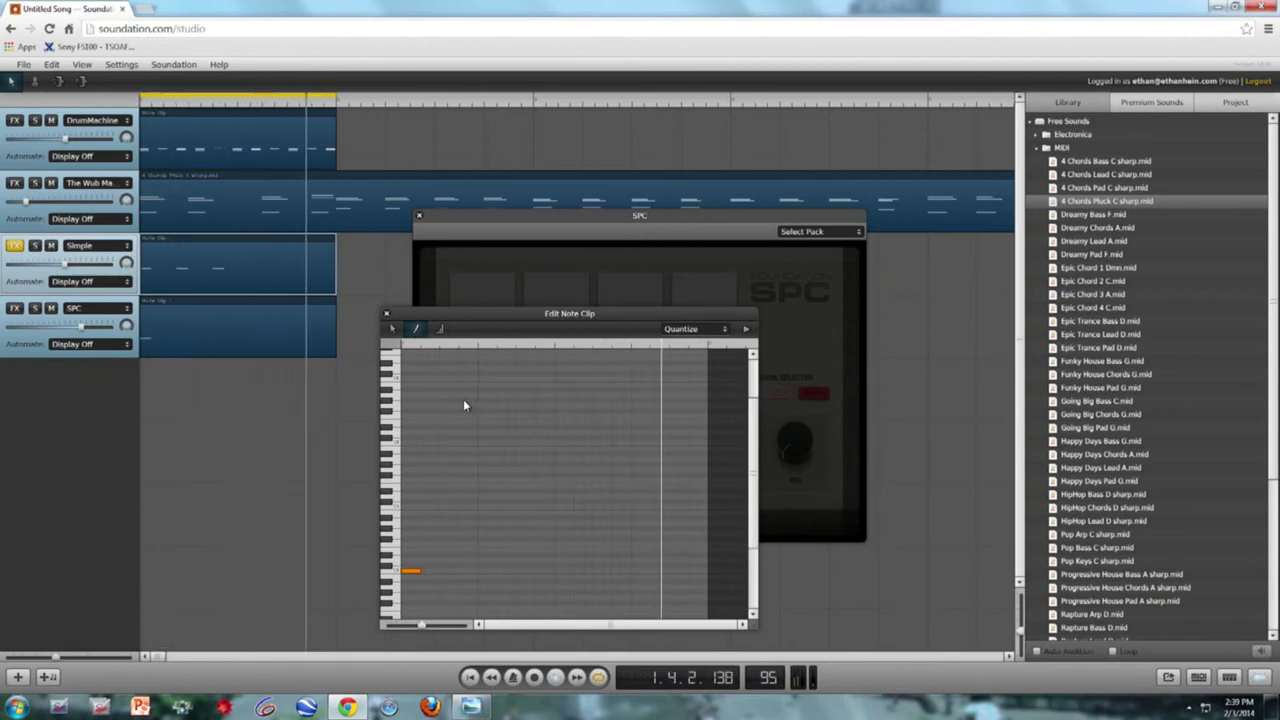
- Solo the SPC track and place the note at the clip's start, adjusting its pitch
{"action": "left_click", "coordinate": [35, 308]}
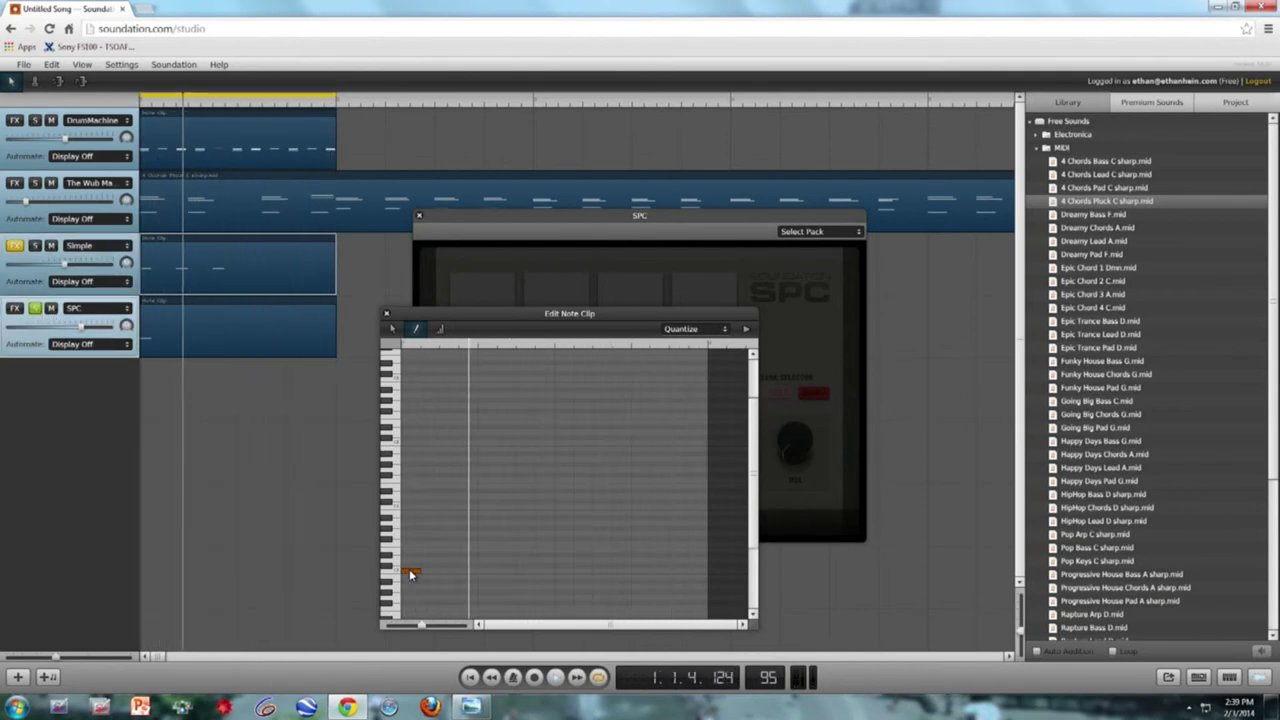
{"action": "left_click_drag", "start_coordinate": [409, 572], "coordinate": [409, 554]}
{"action": "left_click_drag", "start_coordinate": [417, 510], "coordinate": [410, 608]}
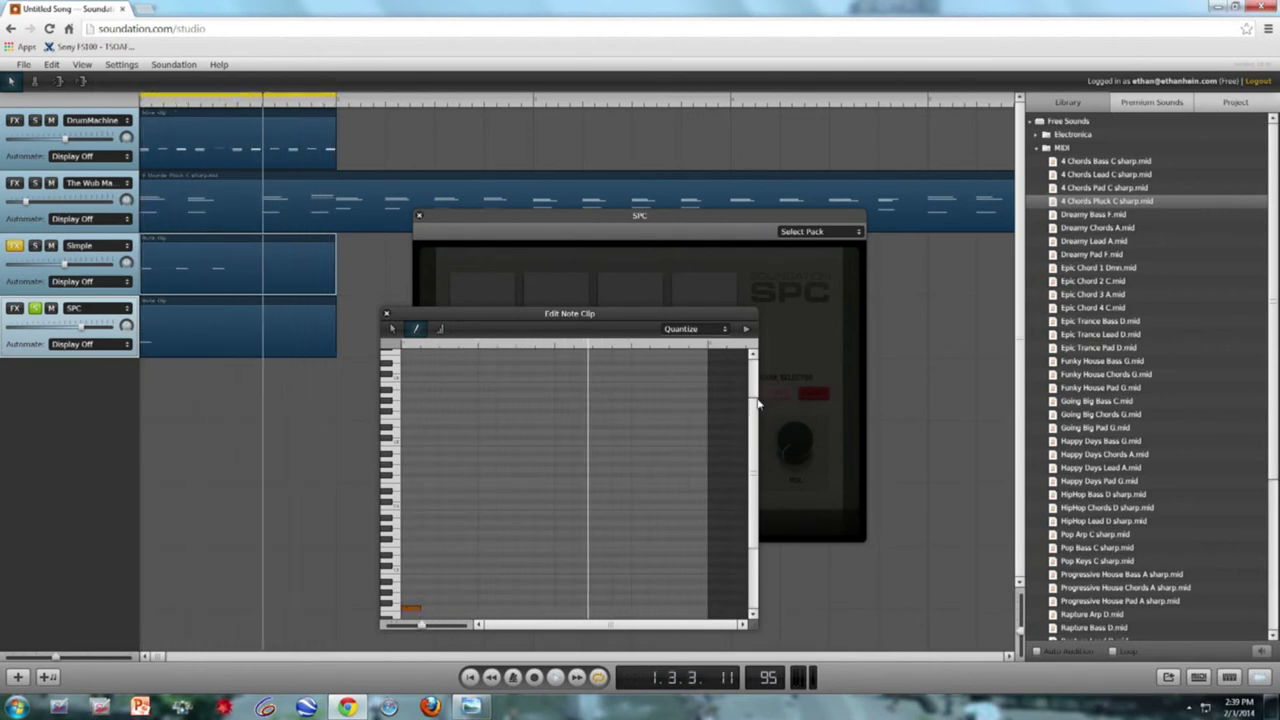
{"action": "scroll", "coordinate": [755, 432], "scroll_direction": "down", "scroll_amount": 3}
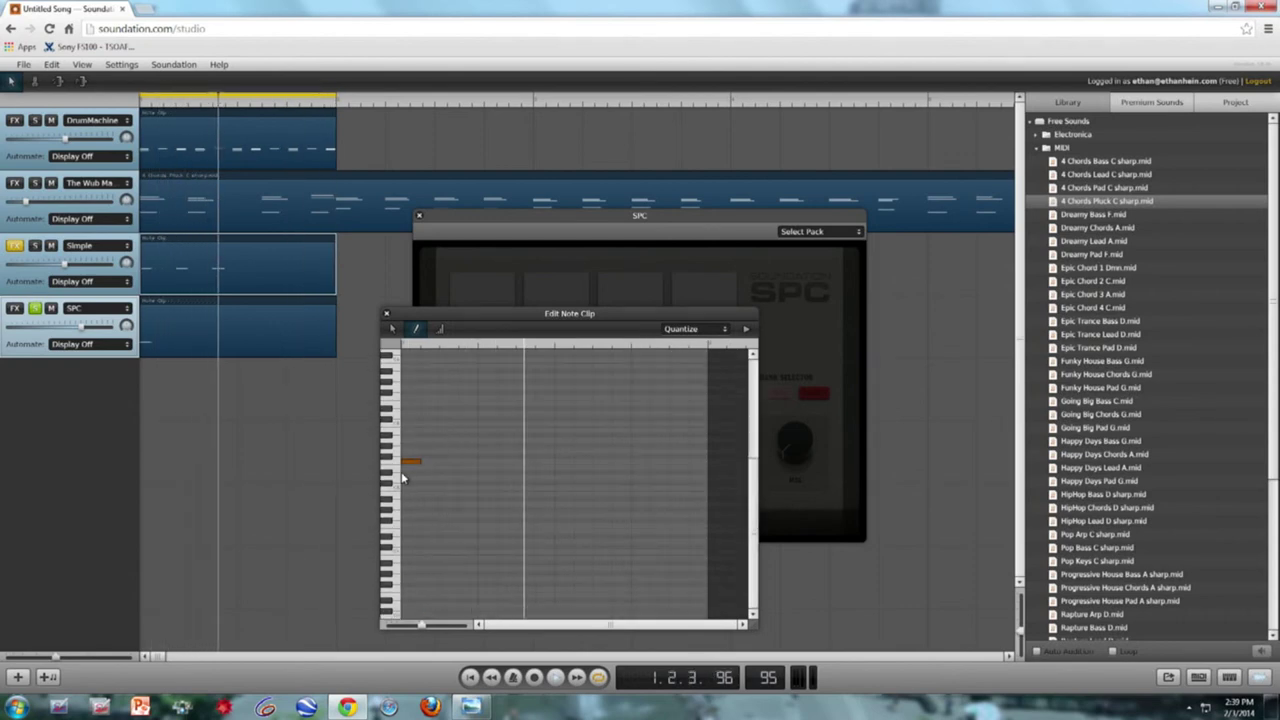
{"action": "left_click_drag", "start_coordinate": [410, 482], "coordinate": [410, 489]}
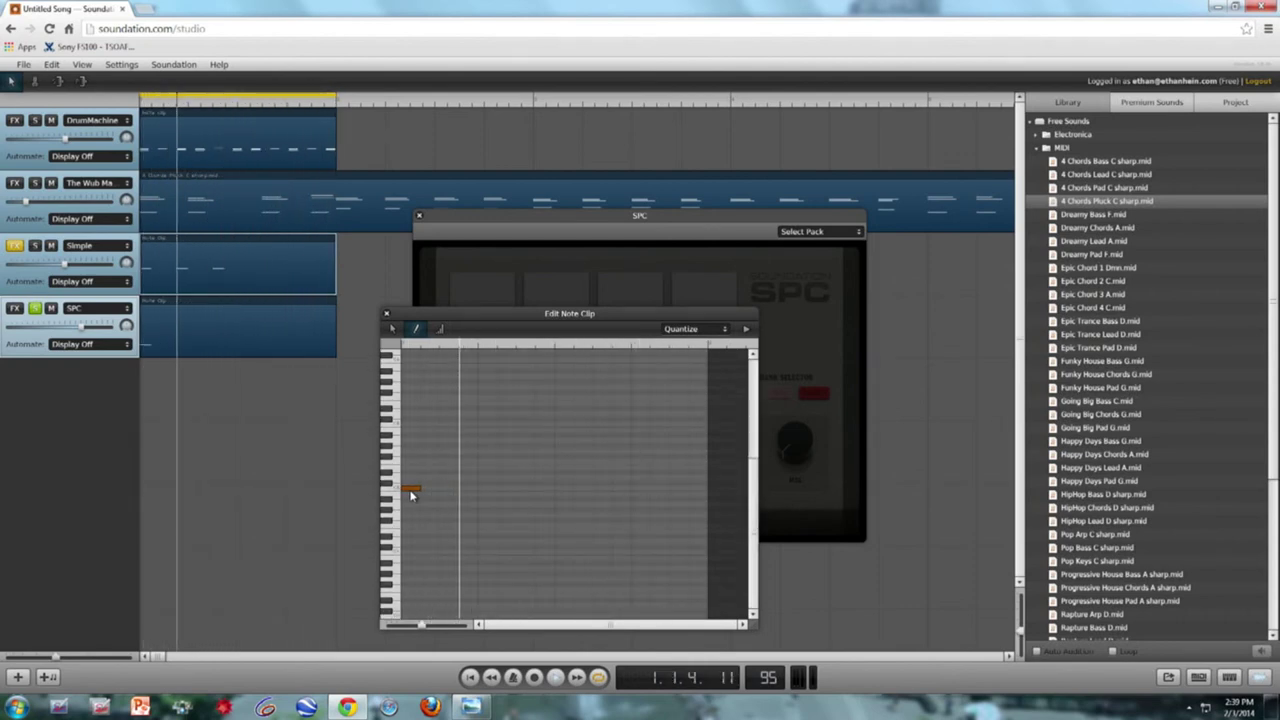
- Load the Electro House sound pack into SPC and audition the KICK pad
{"action": "left_click", "coordinate": [467, 283]}
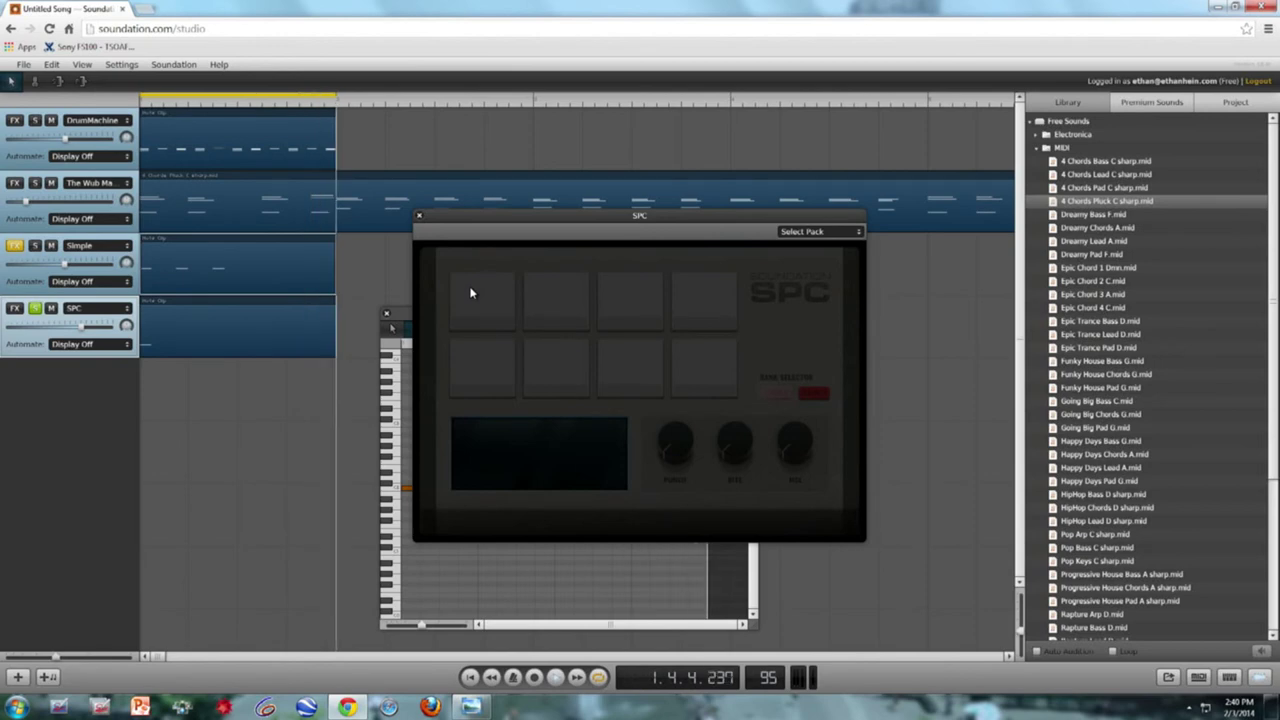
{"action": "left_click", "coordinate": [820, 232]}
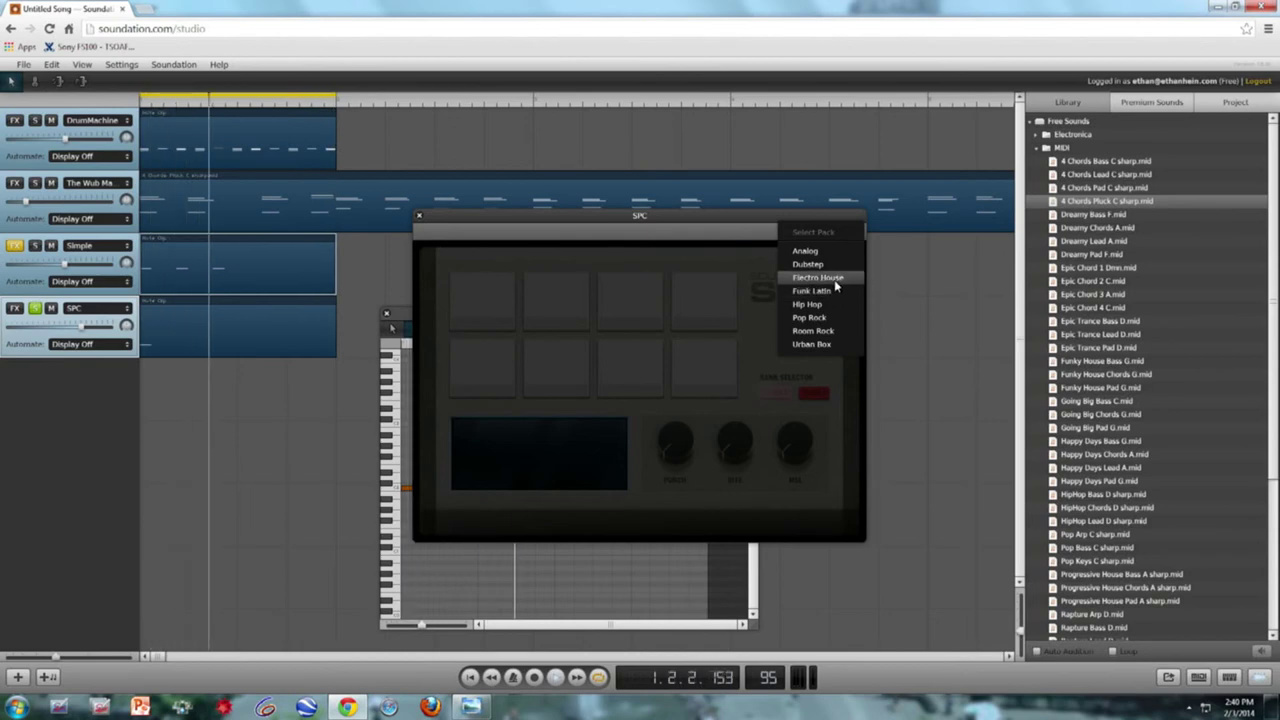
{"action": "left_click", "coordinate": [822, 277]}
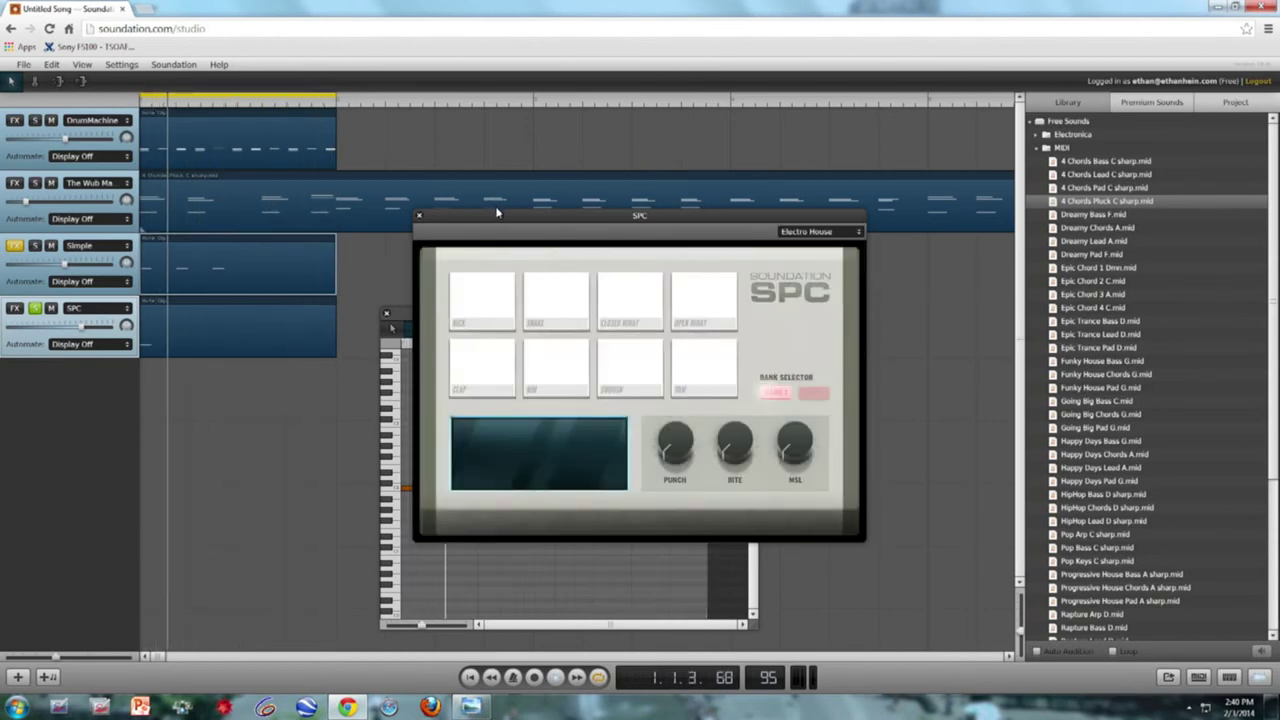
{"action": "left_click", "coordinate": [483, 300]}
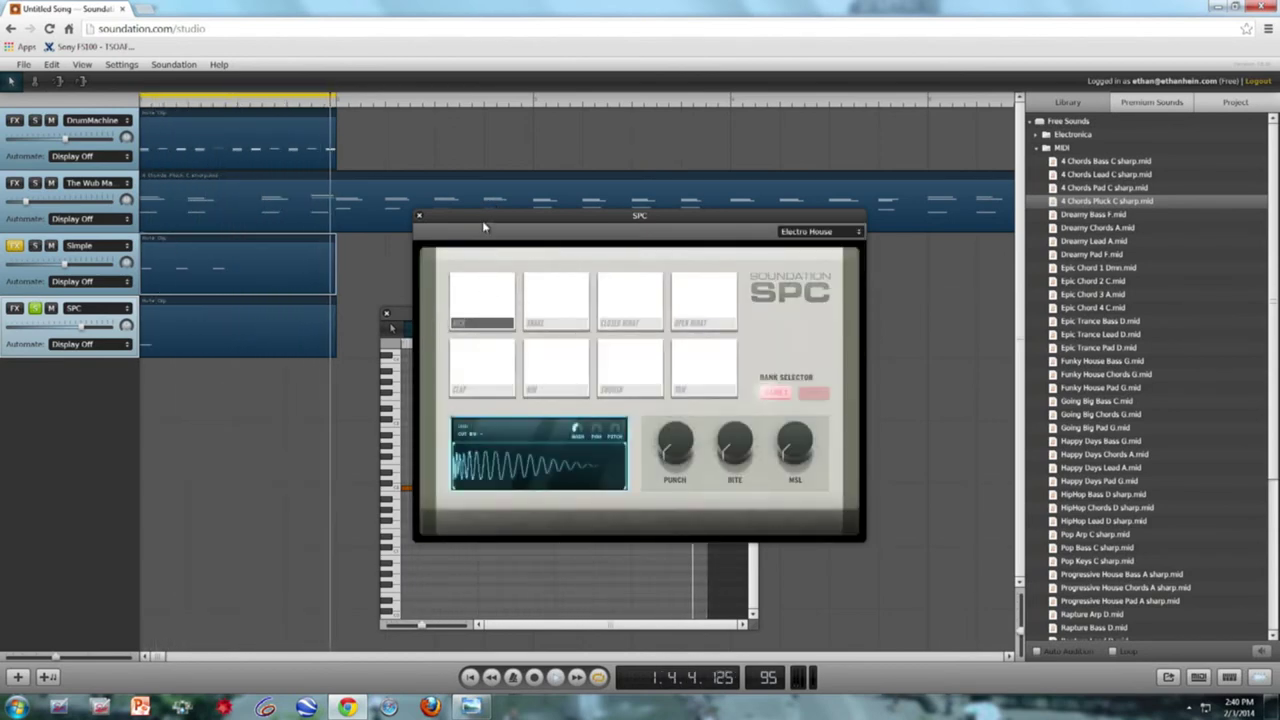
- Drag the clip's note up several pitches so it triggers the kick
{"action": "left_click_drag", "start_coordinate": [482, 218], "coordinate": [629, 226]}
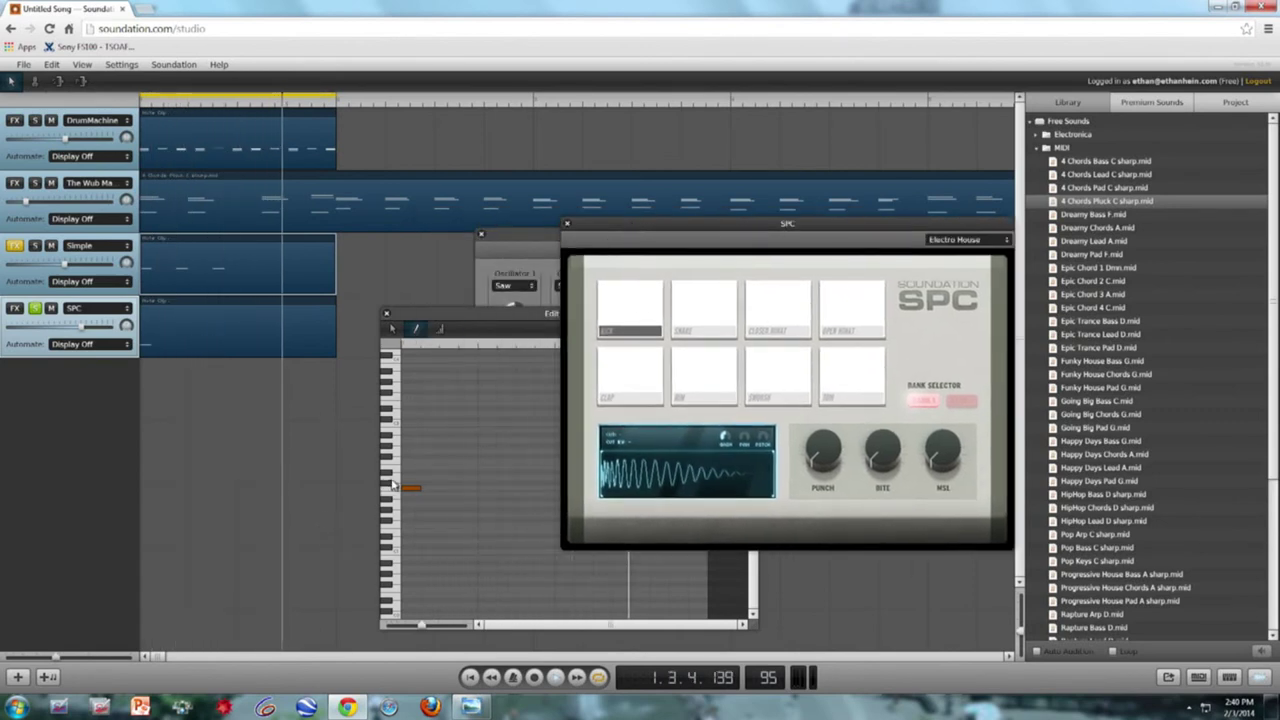
{"action": "left_click_drag", "start_coordinate": [409, 487], "coordinate": [414, 424]}
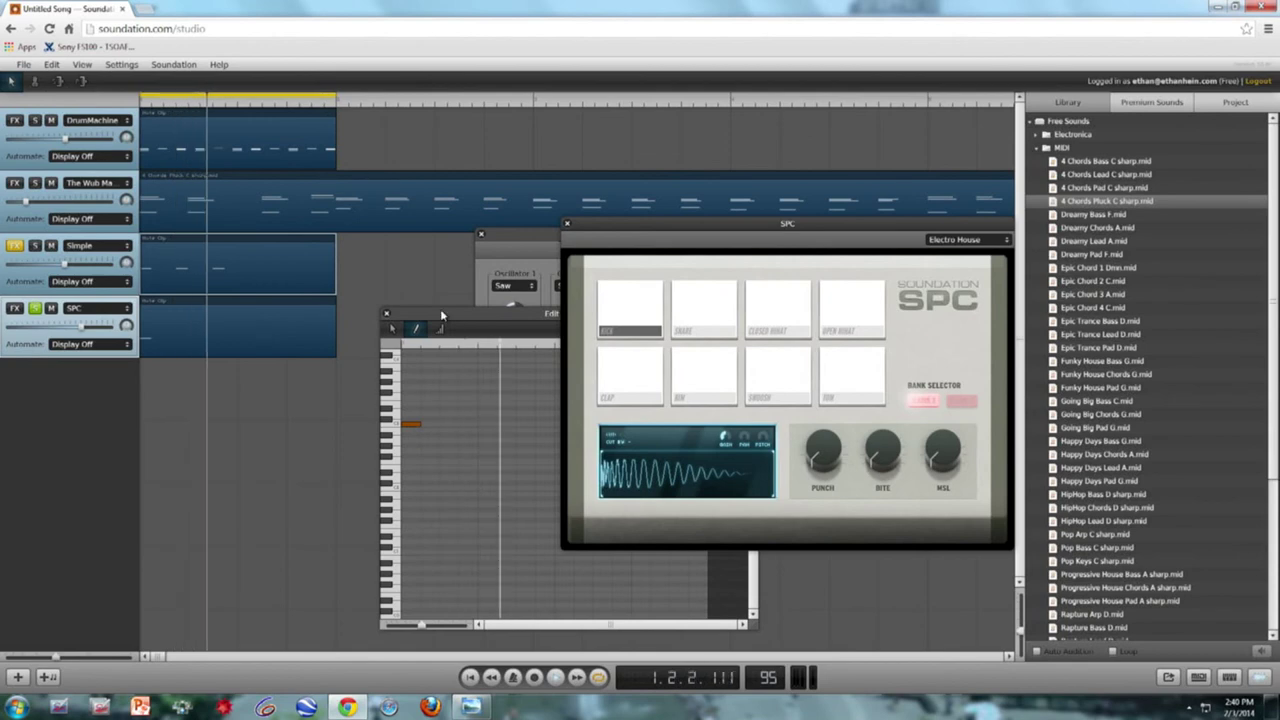
{"action": "left_click_drag", "start_coordinate": [444, 310], "coordinate": [242, 351]}
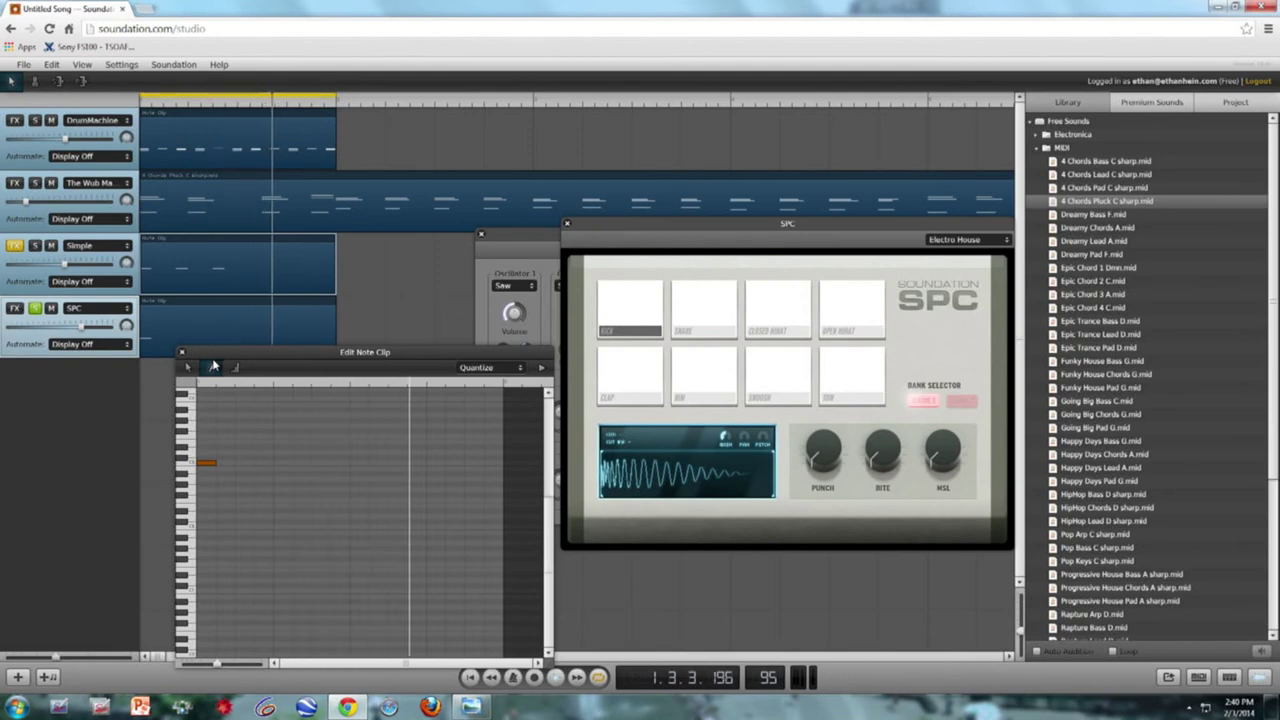
- Draw evenly spaced notes along a higher row, then unsolo SPC and close the Edit Note Clip window
{"action": "left_click", "coordinate": [237, 436]}
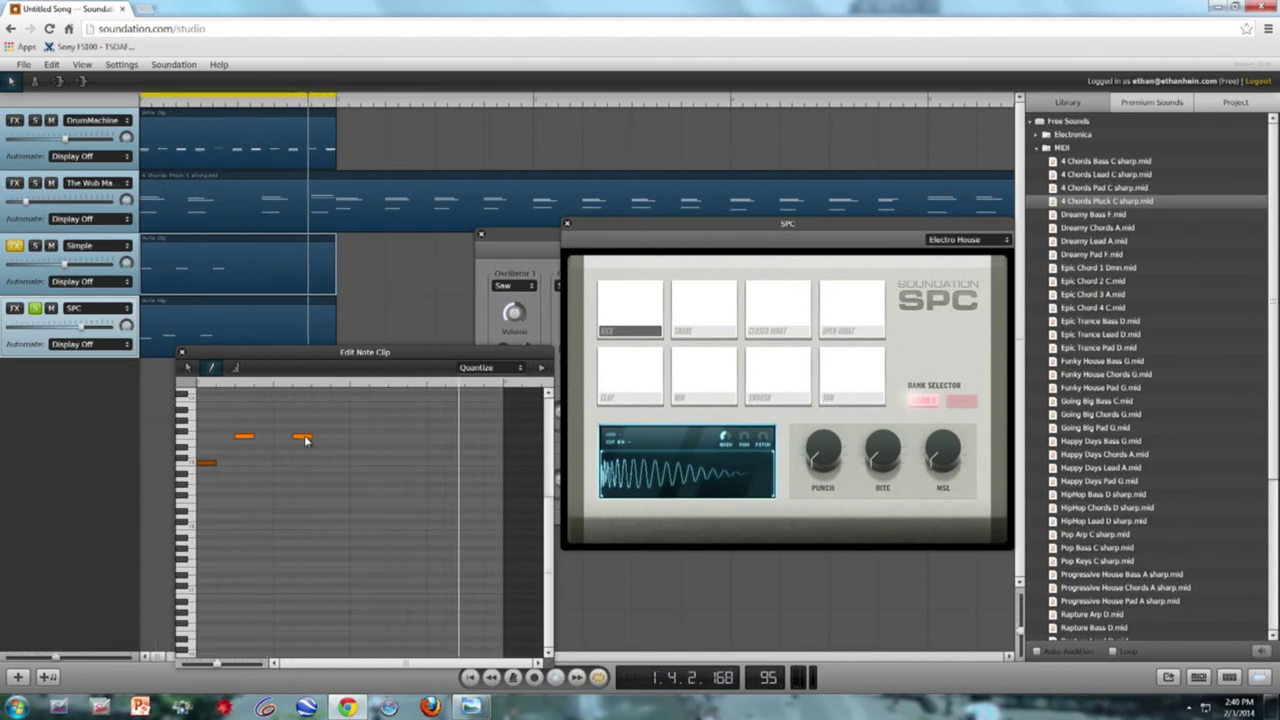
{"action": "left_click", "coordinate": [364, 438]}
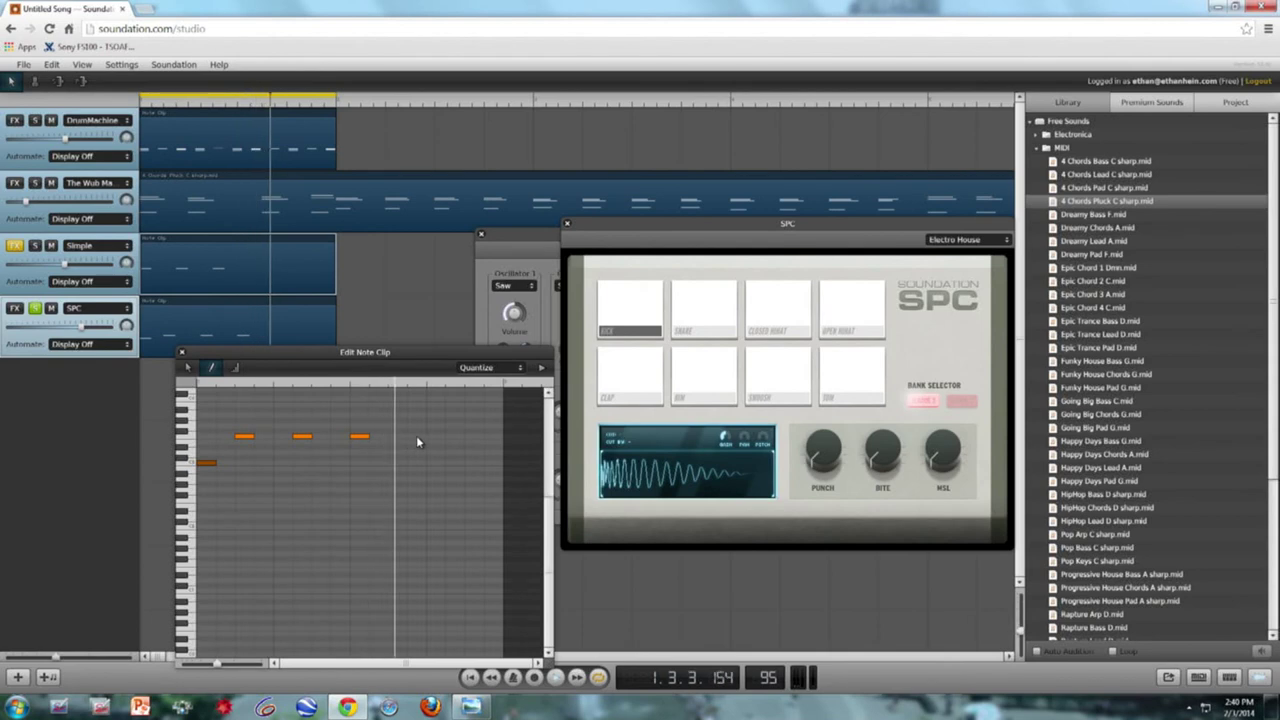
{"action": "left_click", "coordinate": [472, 437]}
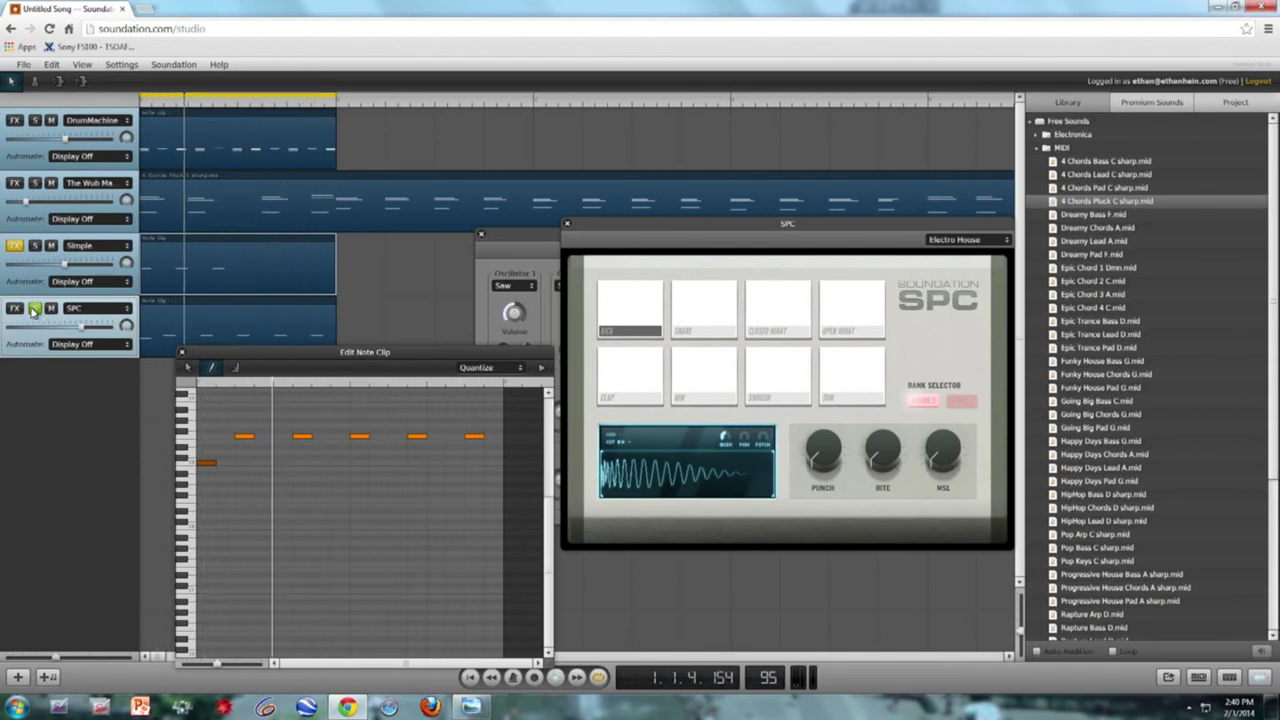
{"action": "left_click", "coordinate": [35, 308]}
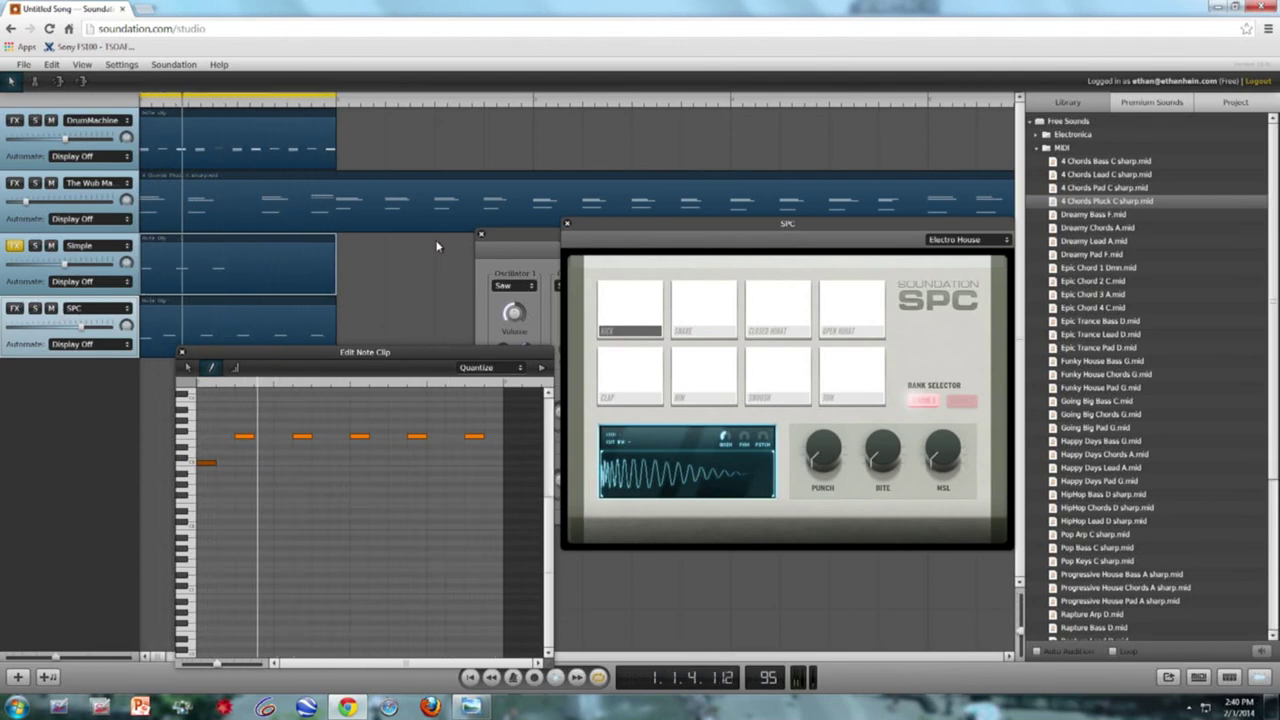
{"action": "left_click", "coordinate": [184, 353]}
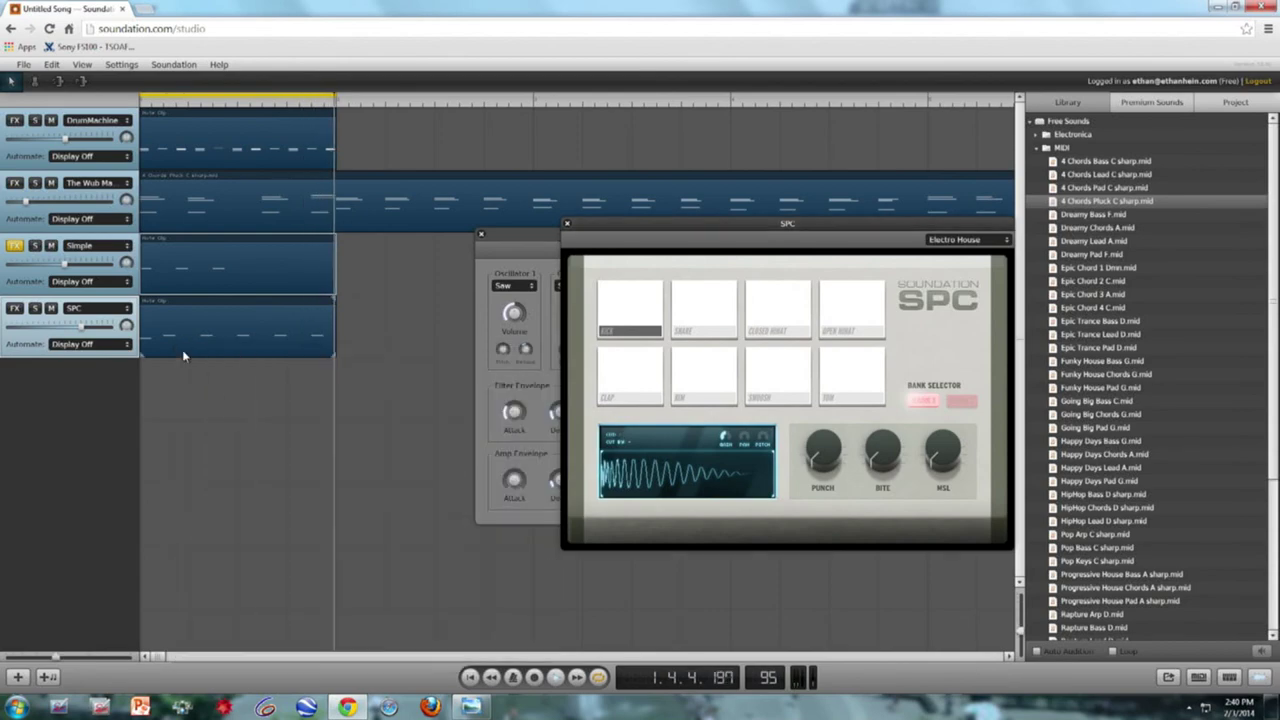